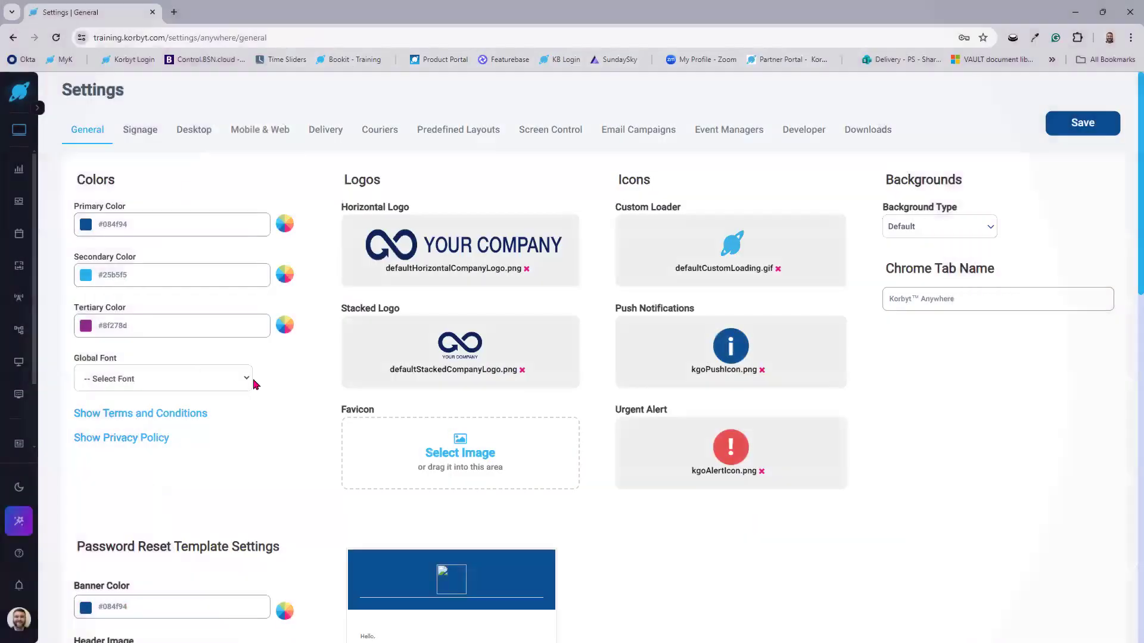
click(246, 378)
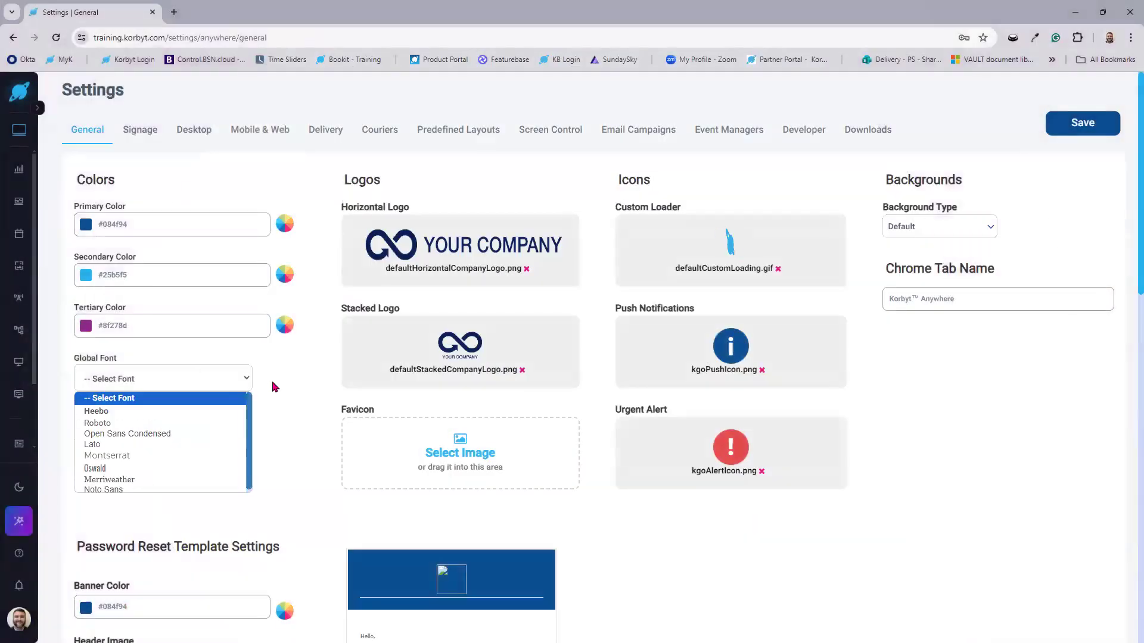
click(275, 388)
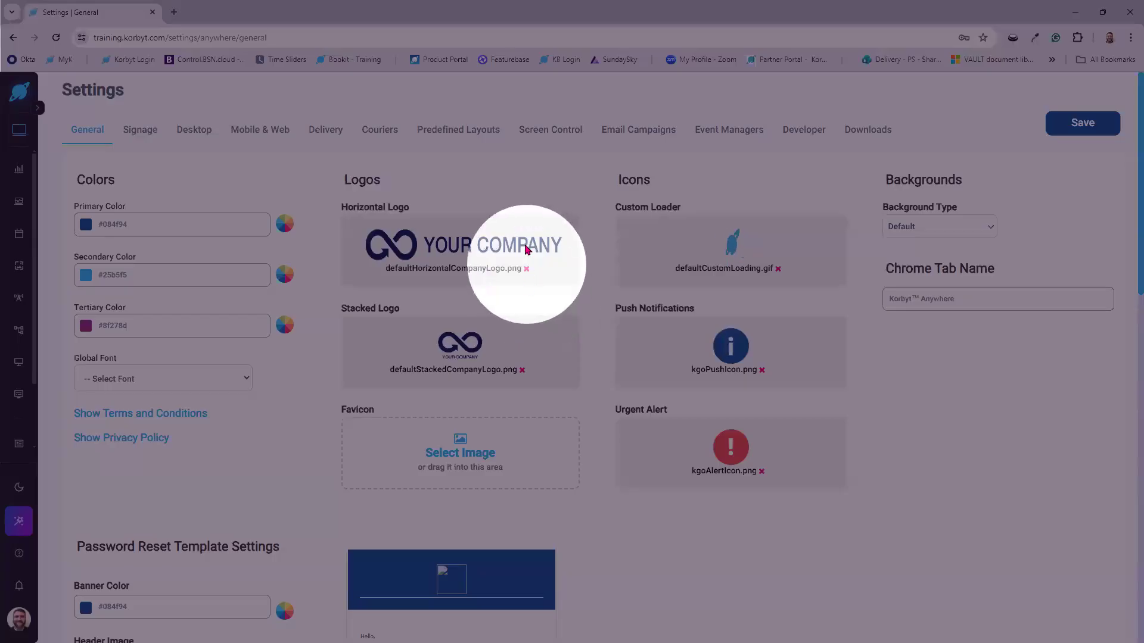
click(1085, 122)
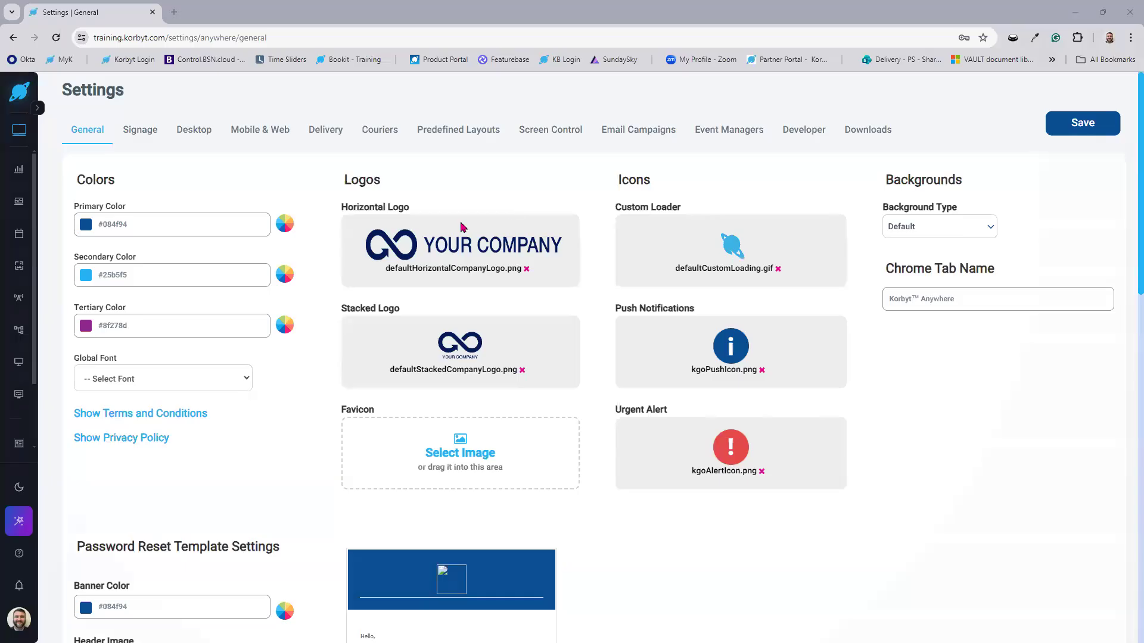
Replace the default horizontal logo with Korbyt-logo_RGB_FullColor from the Branding folder
click(526, 270)
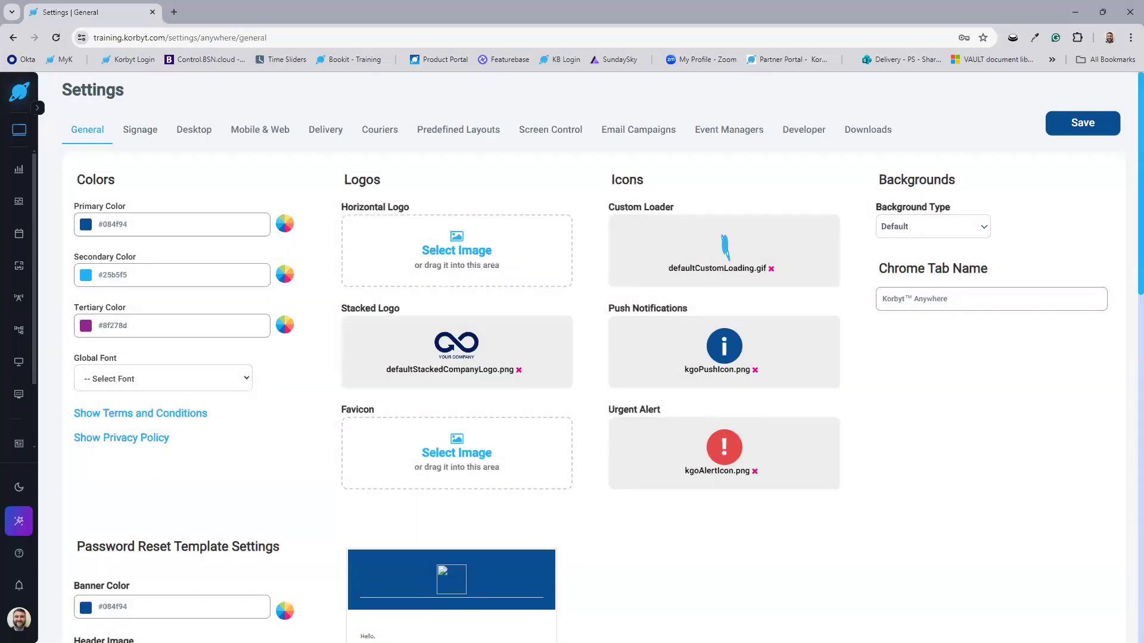
key(alt+Tab)
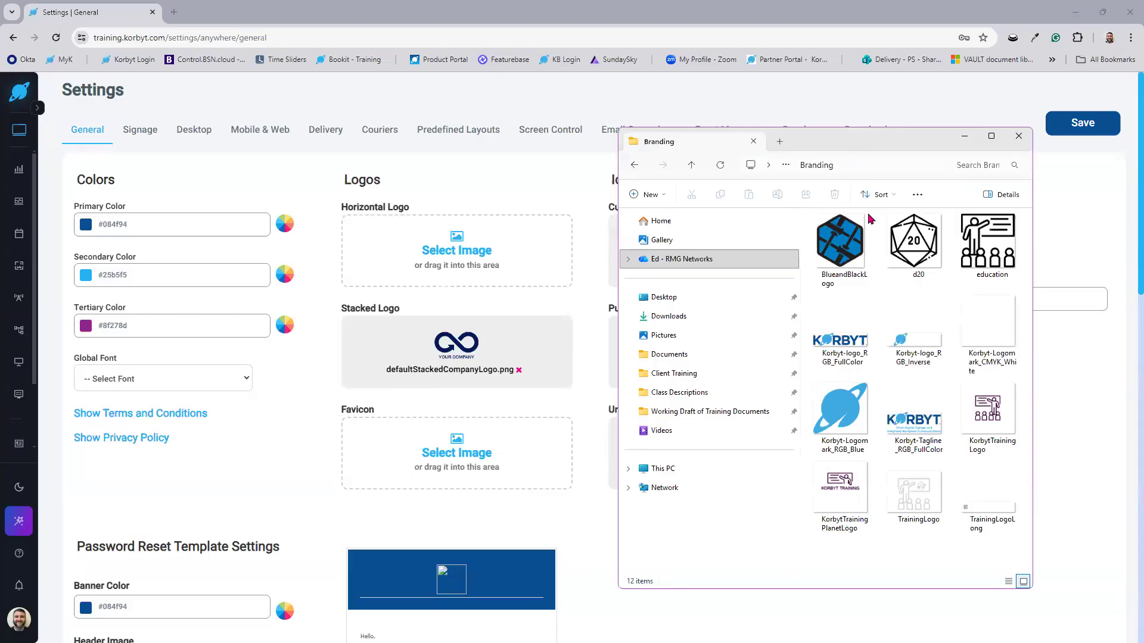
drag(846, 345, 453, 249)
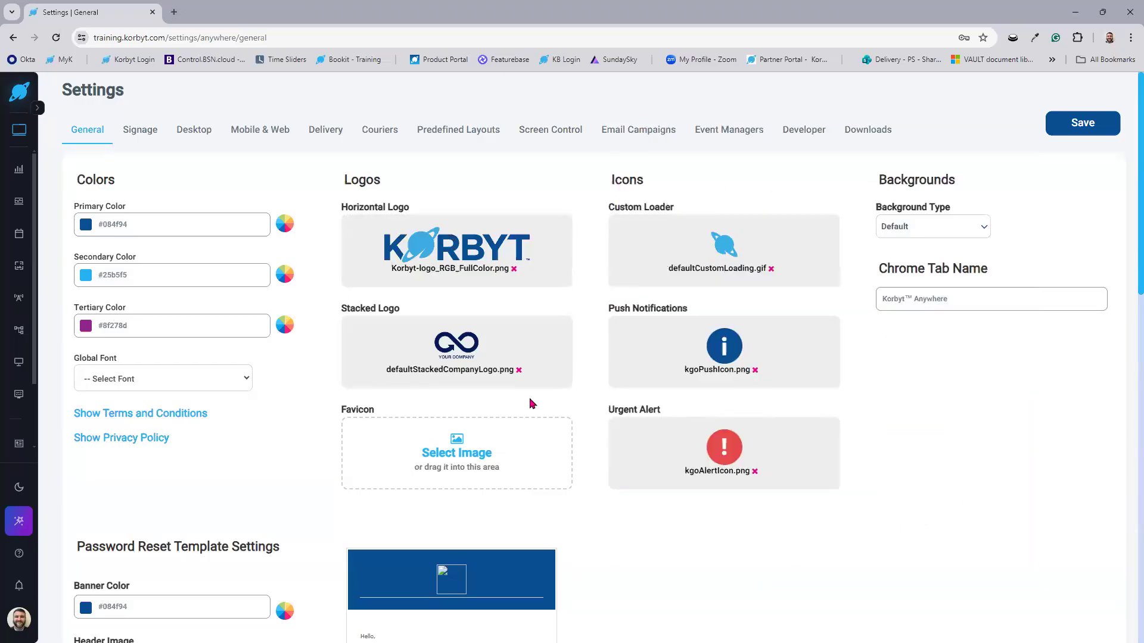
Replace the default stacked logo with Korbyt-Logomark_RGB_Blue from the Branding folder and save the settings
click(518, 371)
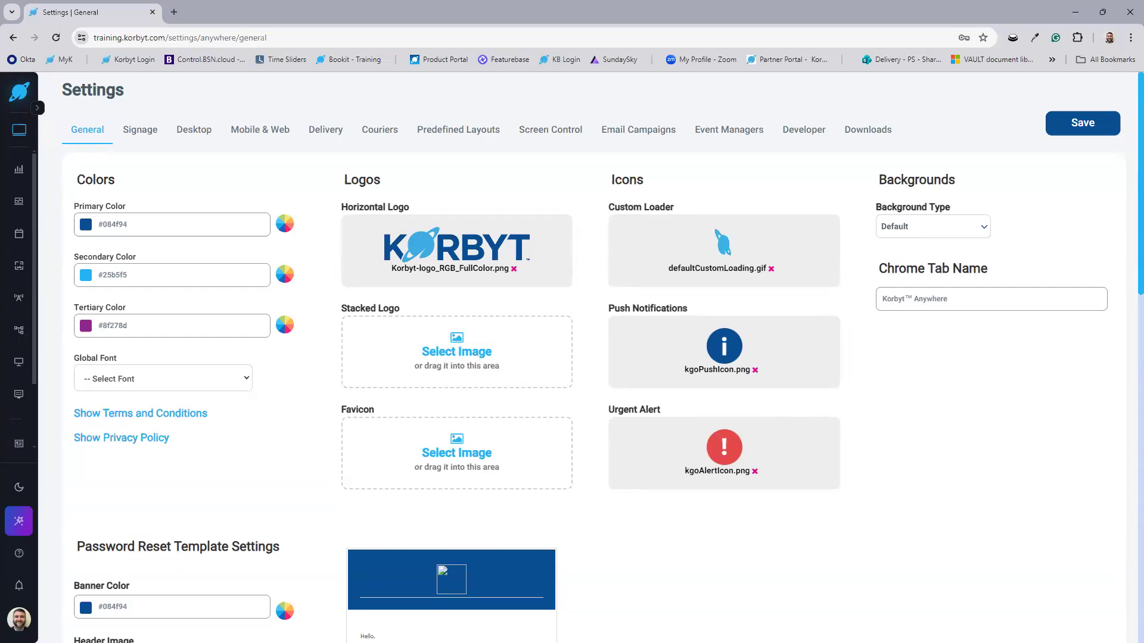
key(alt+Tab)
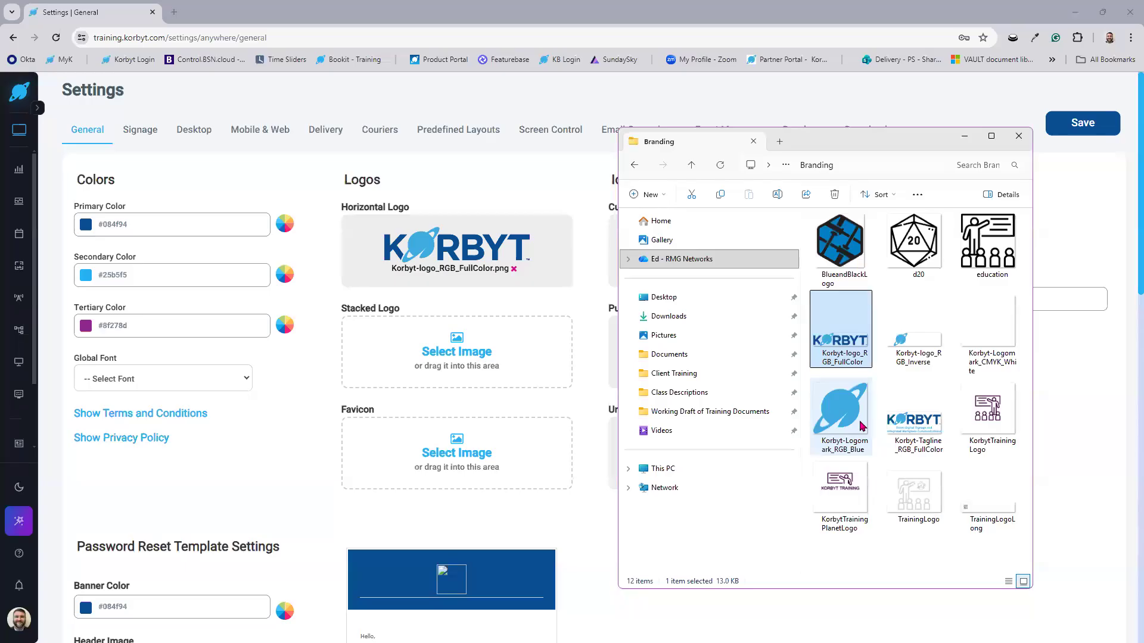
drag(853, 425, 455, 311)
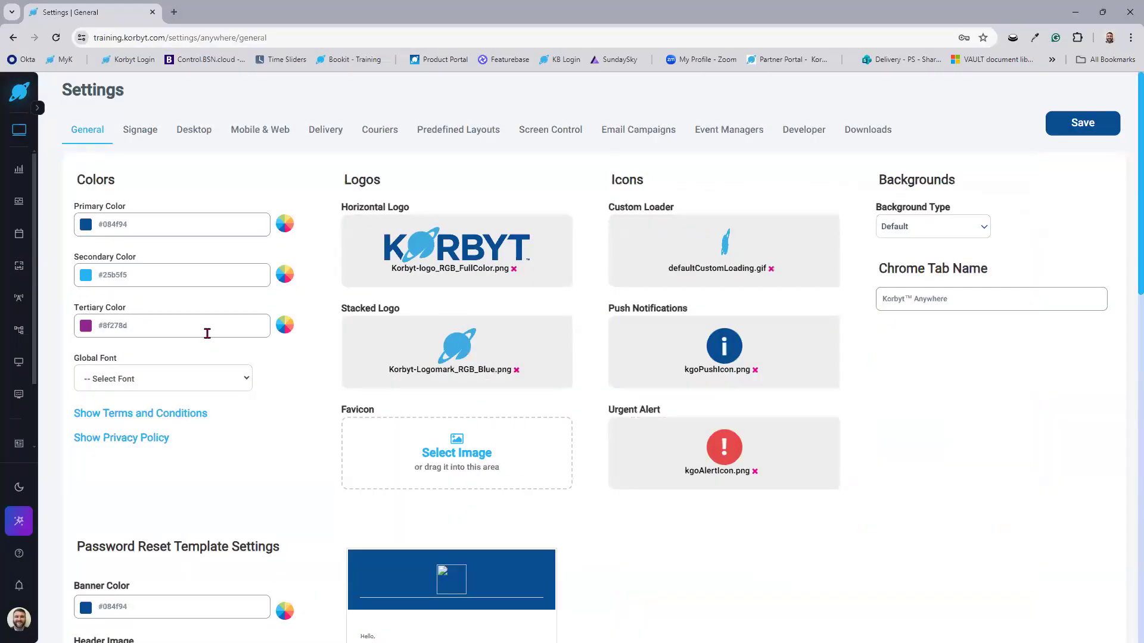
click(207, 333)
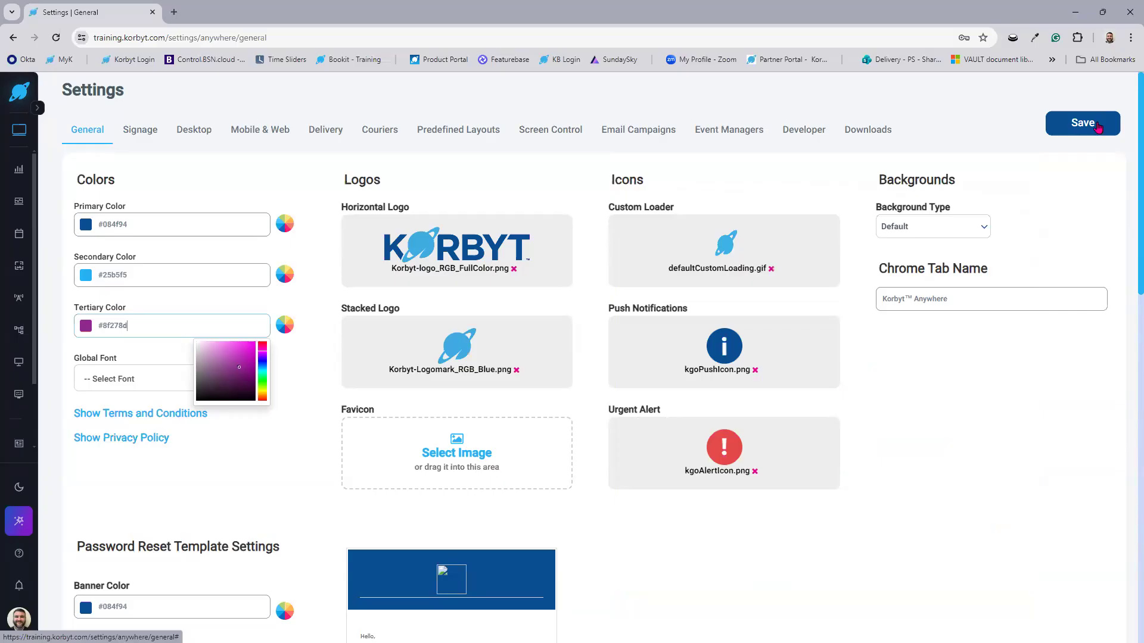
click(1098, 127)
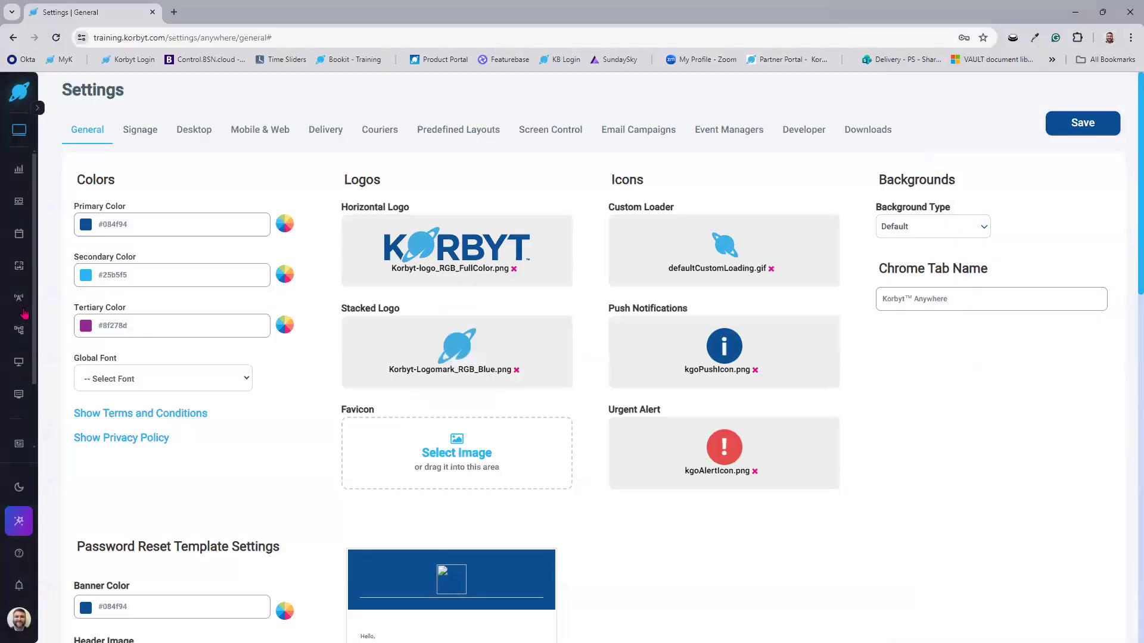
Open the draft layout Branding Example from the Layouts page for editing
mouse_move(25, 307)
mouse_move(20, 271)
click(60, 327)
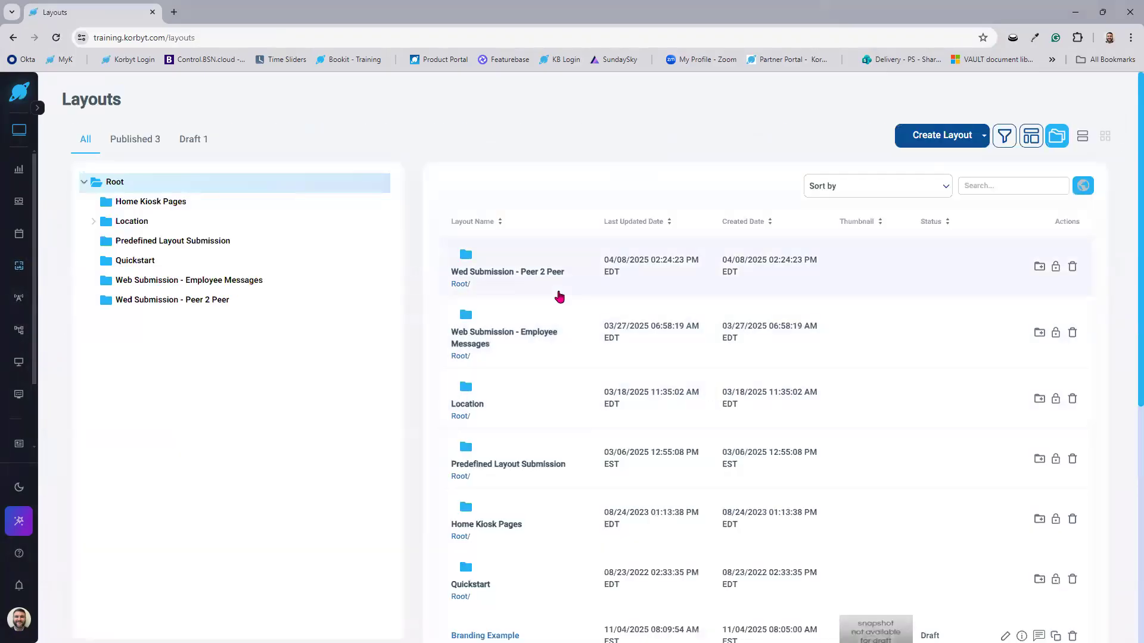
scroll(557, 294, down, 5)
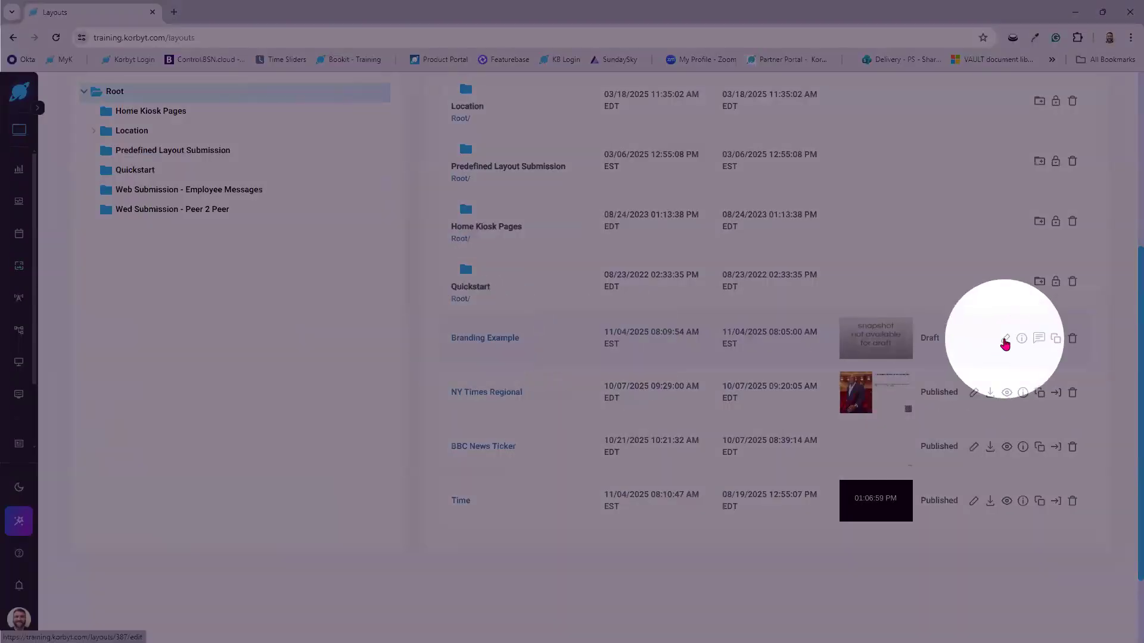
click(1005, 344)
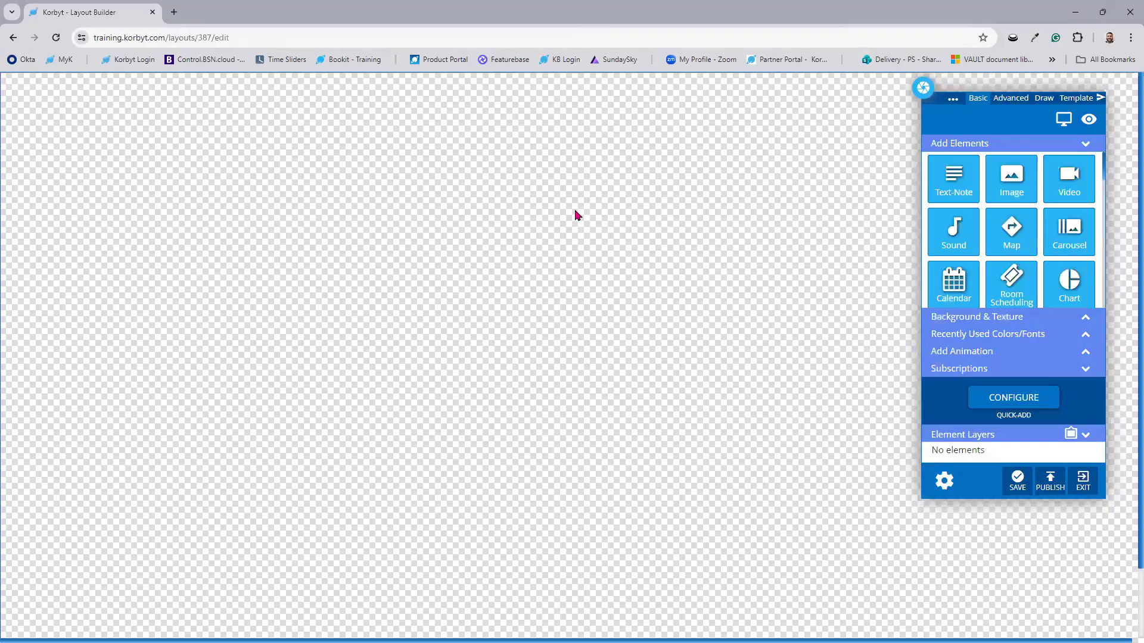
Place an Image element in the upper-left area of the canvas and leave the image library without choosing a picture
key(ctrl+minus)
key(ctrl+minus)
key(ctrl+0)
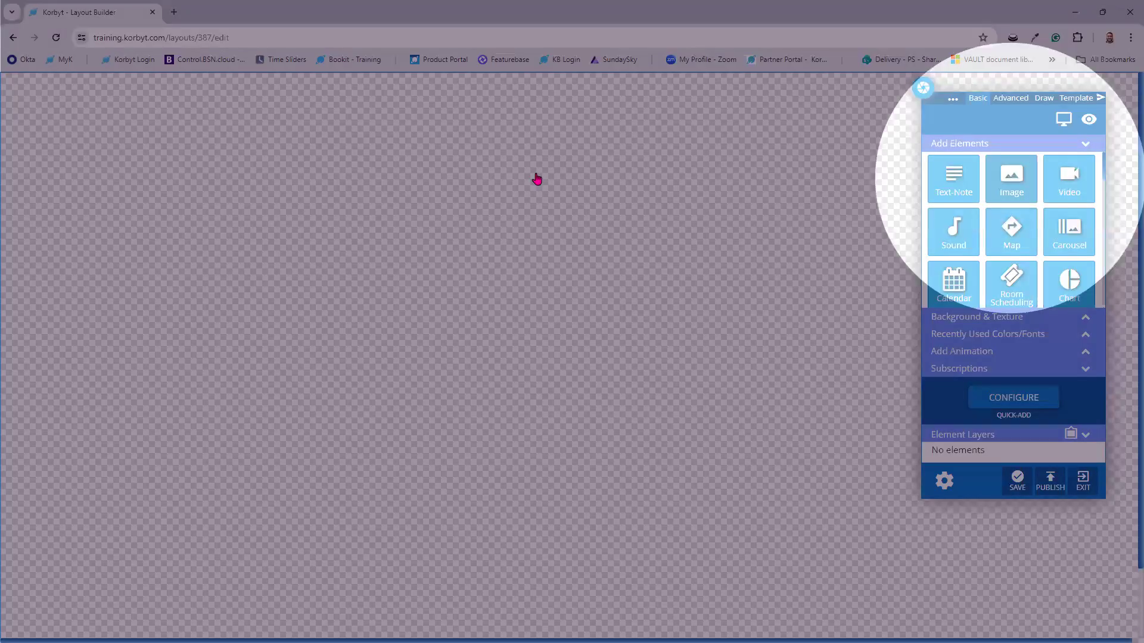
drag(1011, 179, 187, 168)
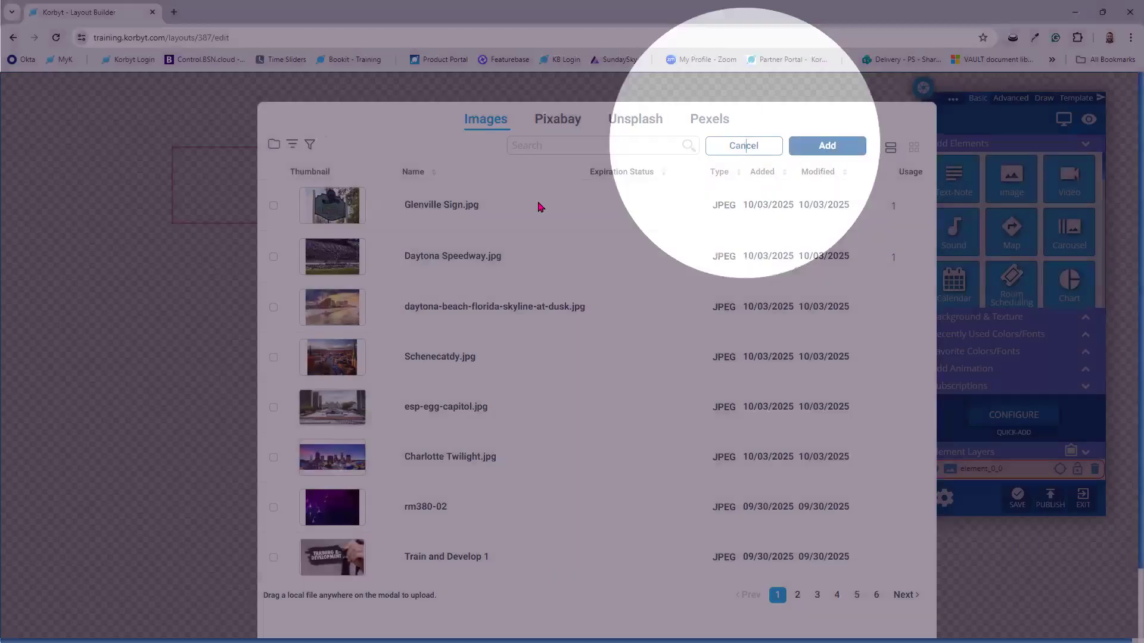
click(744, 146)
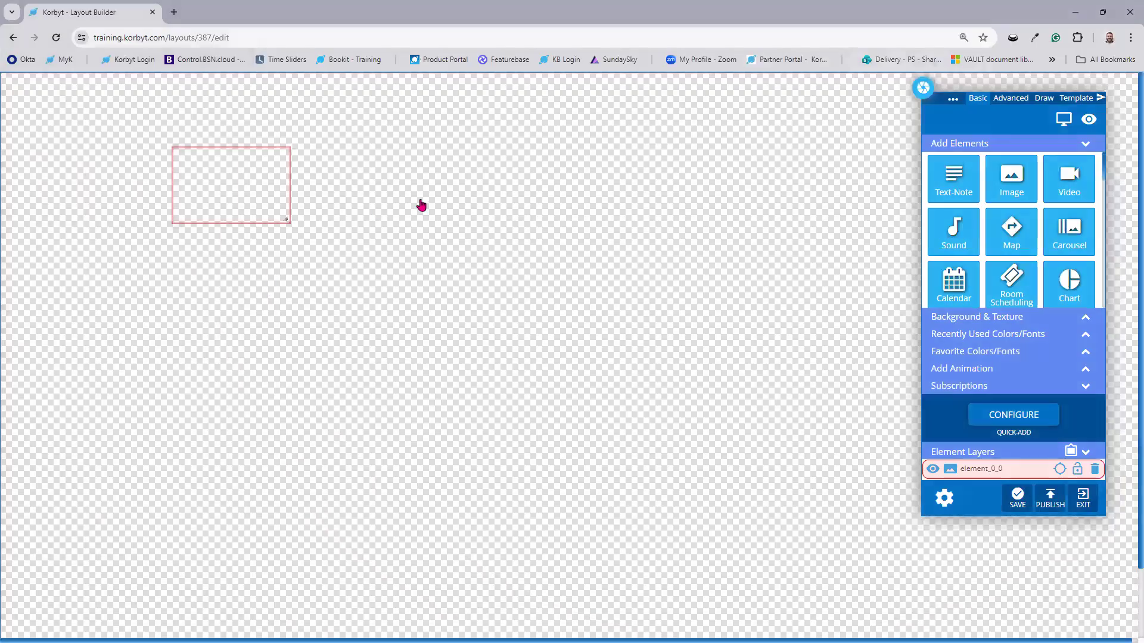
Edit the image element to use the branding Stack Logo, and switch it to the horizontal logo
key(ctrl+plus)
key(ctrl+plus)
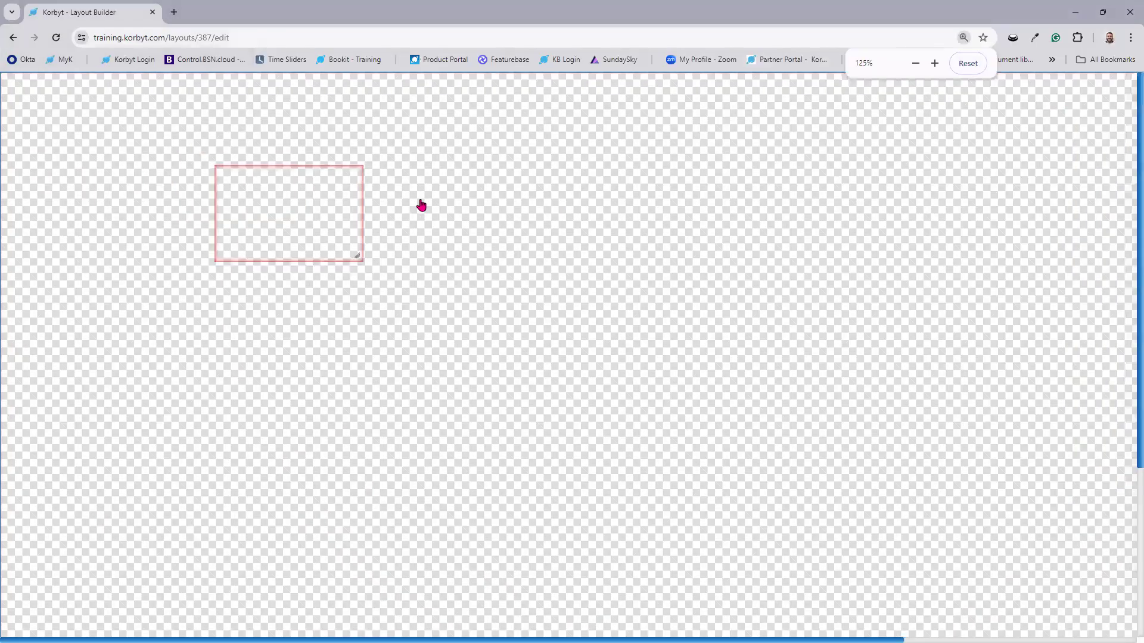
click(421, 200)
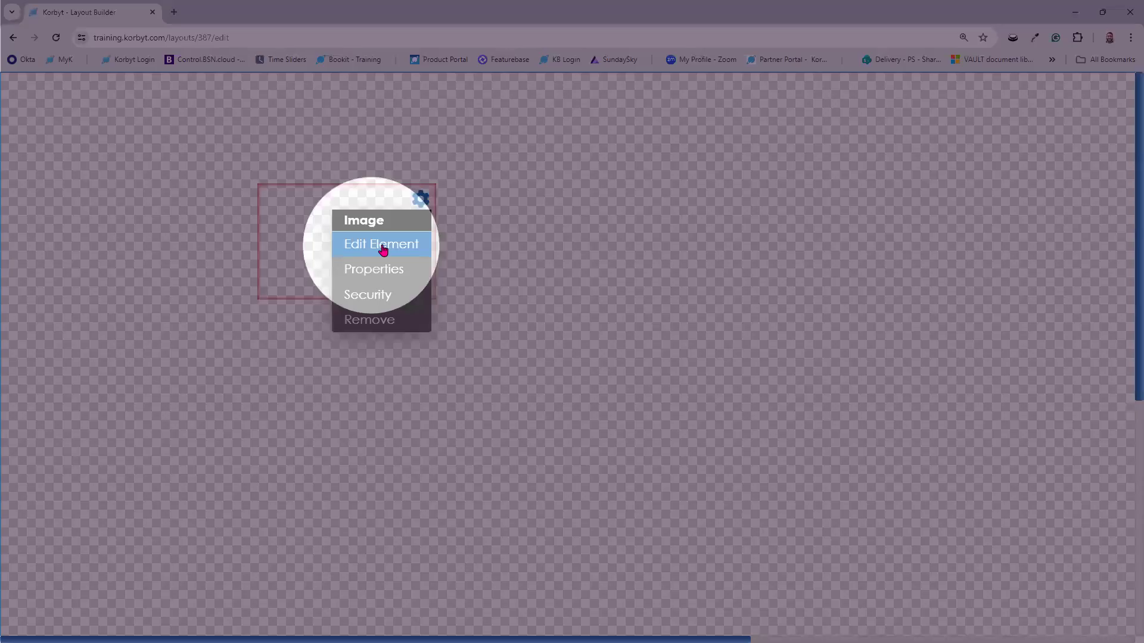
click(388, 244)
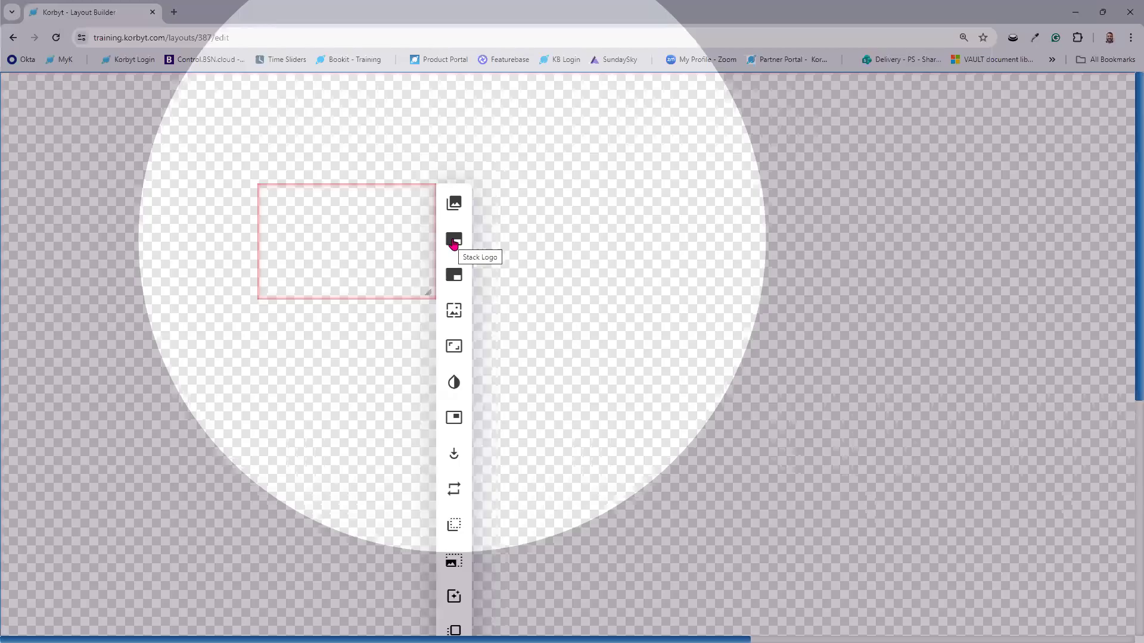
click(454, 241)
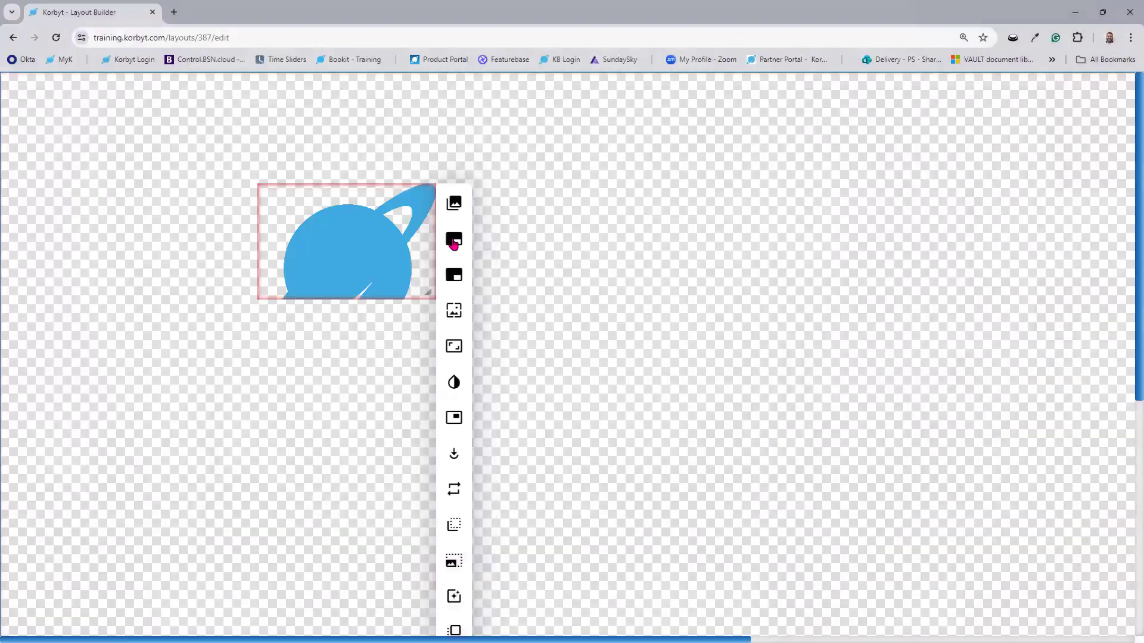
click(457, 278)
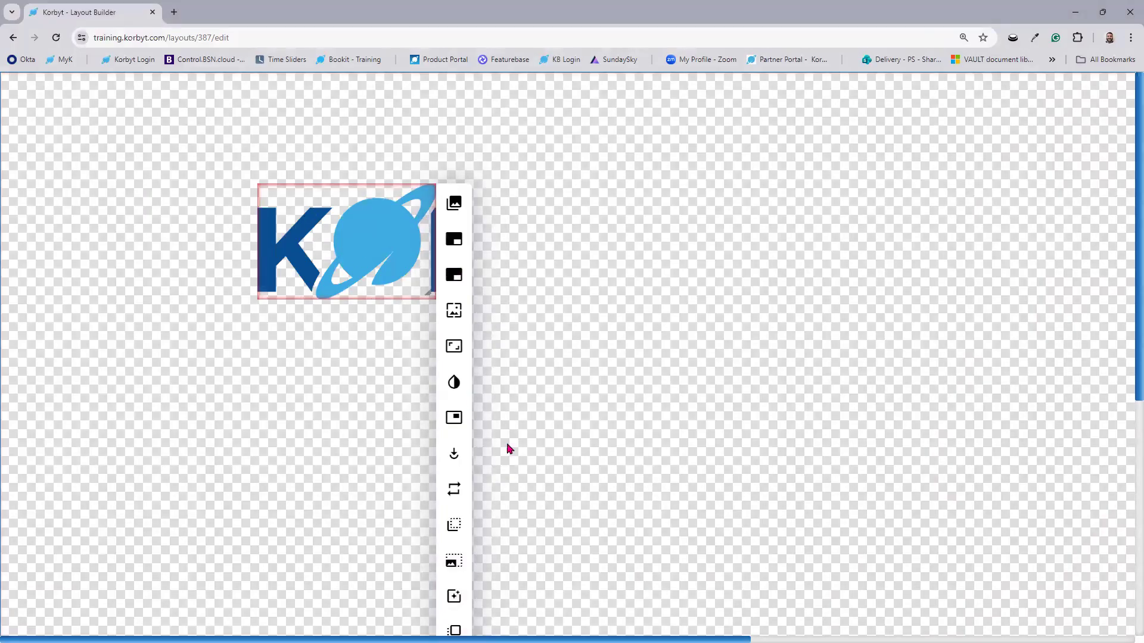
Set the size mode of the logo image to contain
scroll(508, 451, down, 1)
click(459, 560)
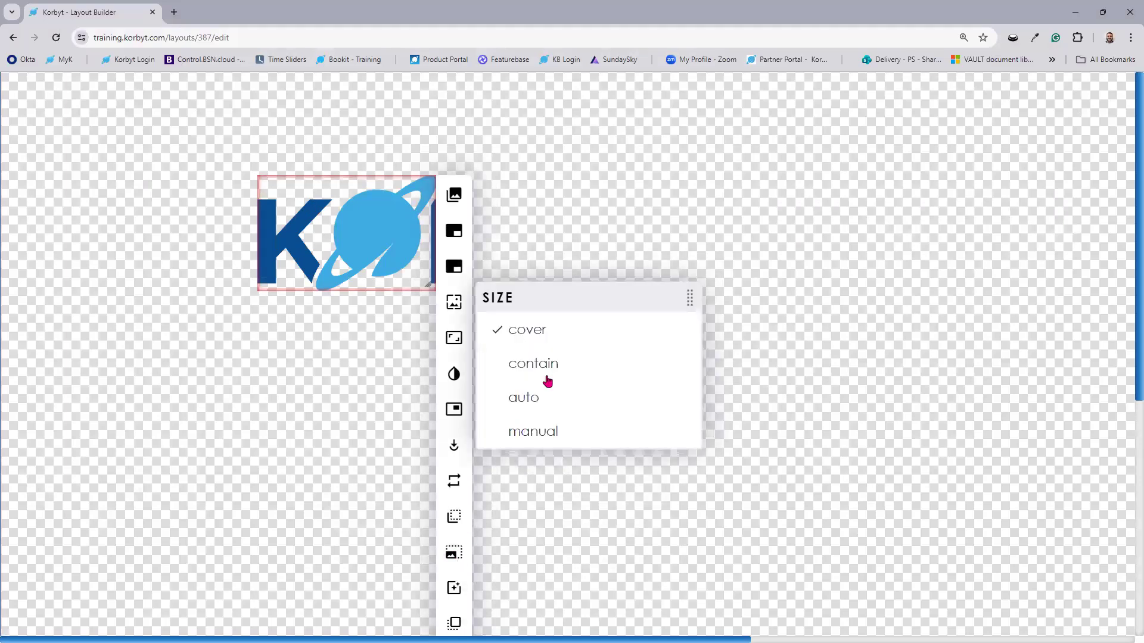
click(549, 373)
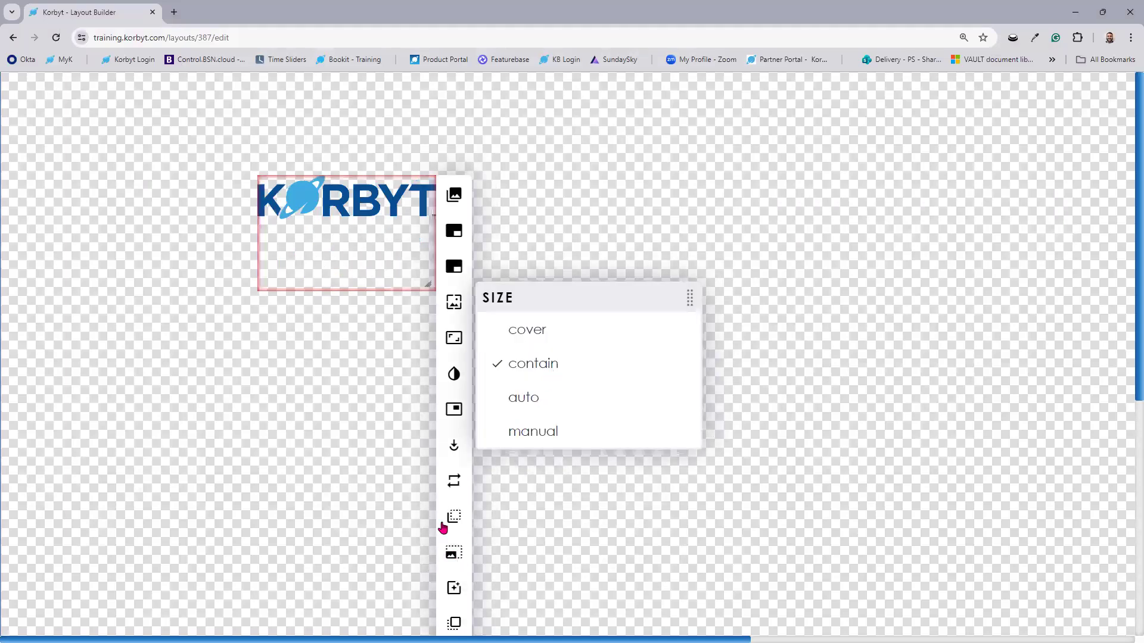
Set both offset values of the logo image to 50% to center it in its element
click(460, 502)
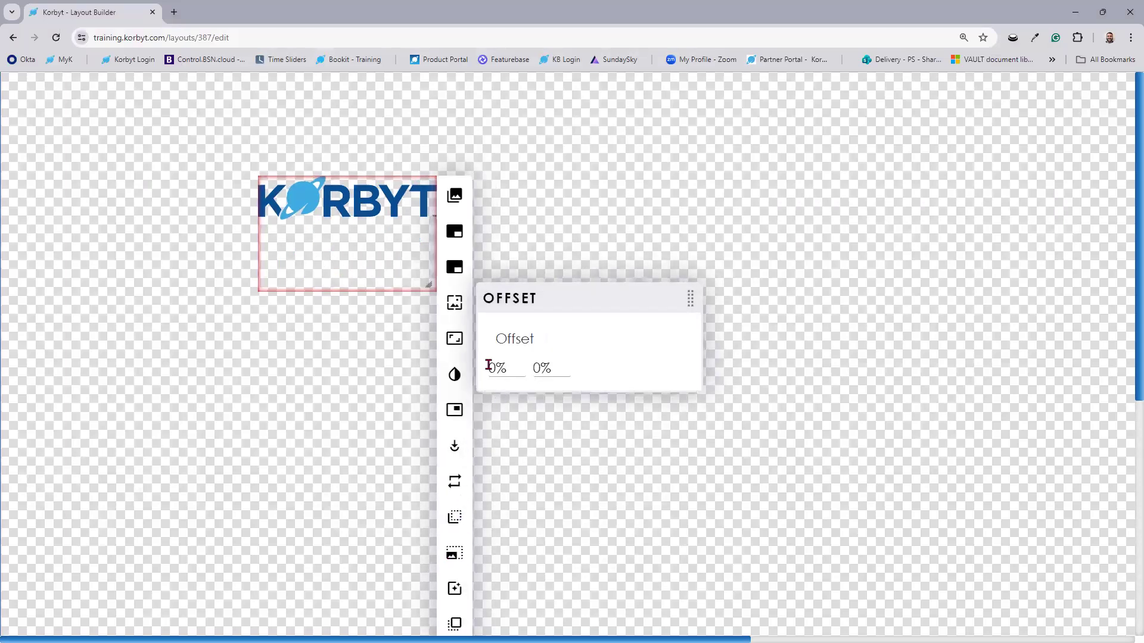
click(488, 365)
text(5)
click(535, 368)
text(5)
click(533, 389)
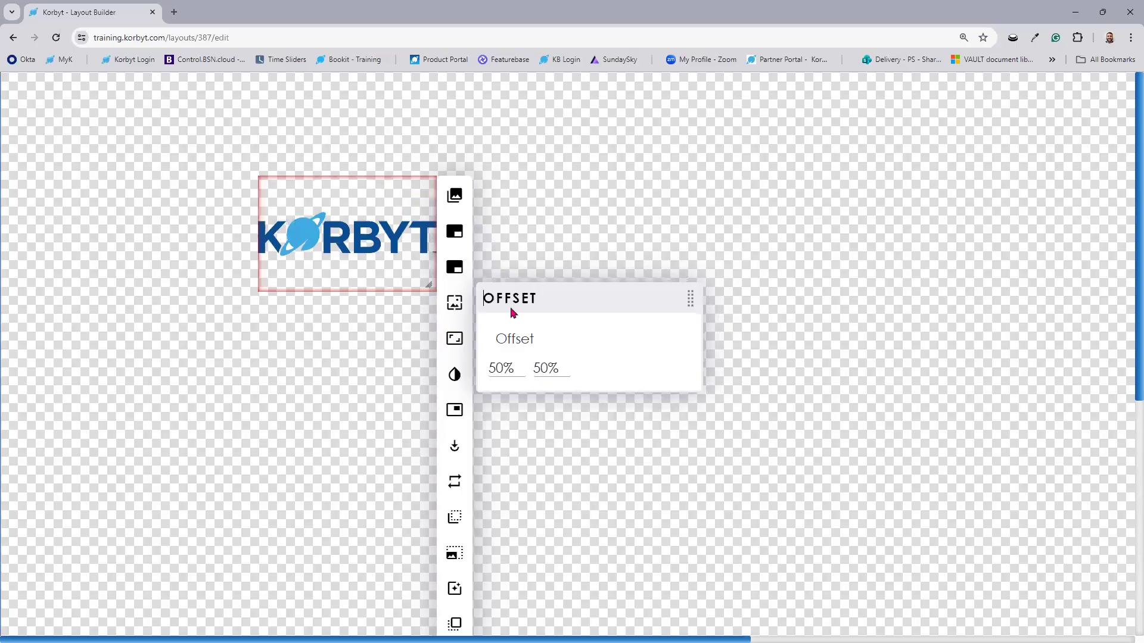
Switch the image element to the Stack Logo and back to the horizontal logo
click(455, 265)
click(456, 273)
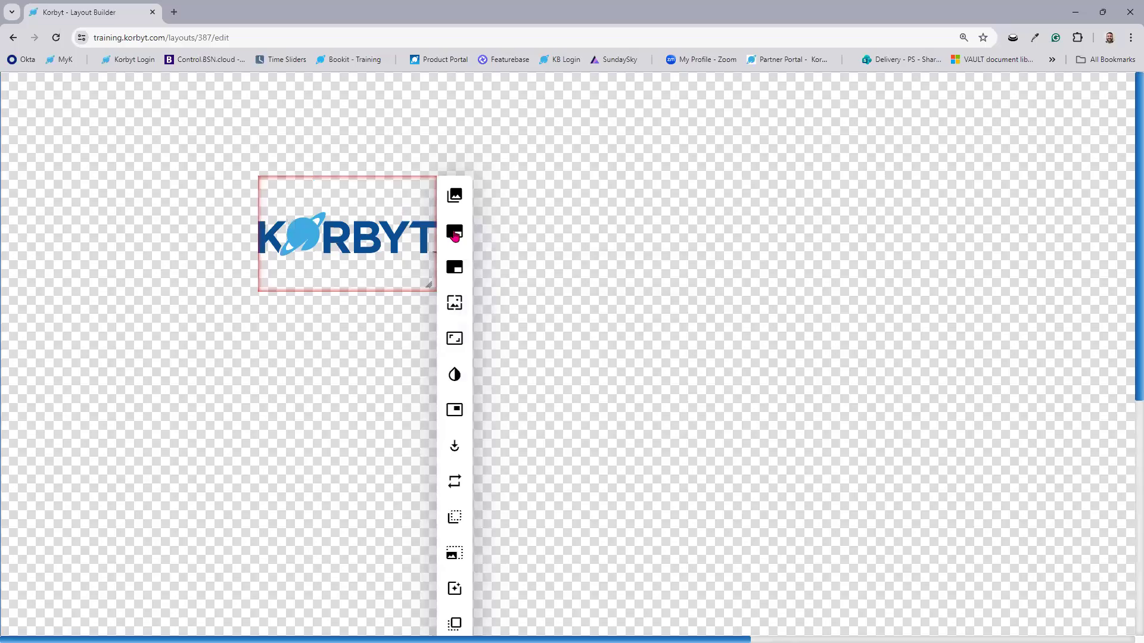
click(455, 235)
click(455, 268)
Move the logo element closer to the canvas's upper-left corner and finish editing it
drag(393, 255, 282, 156)
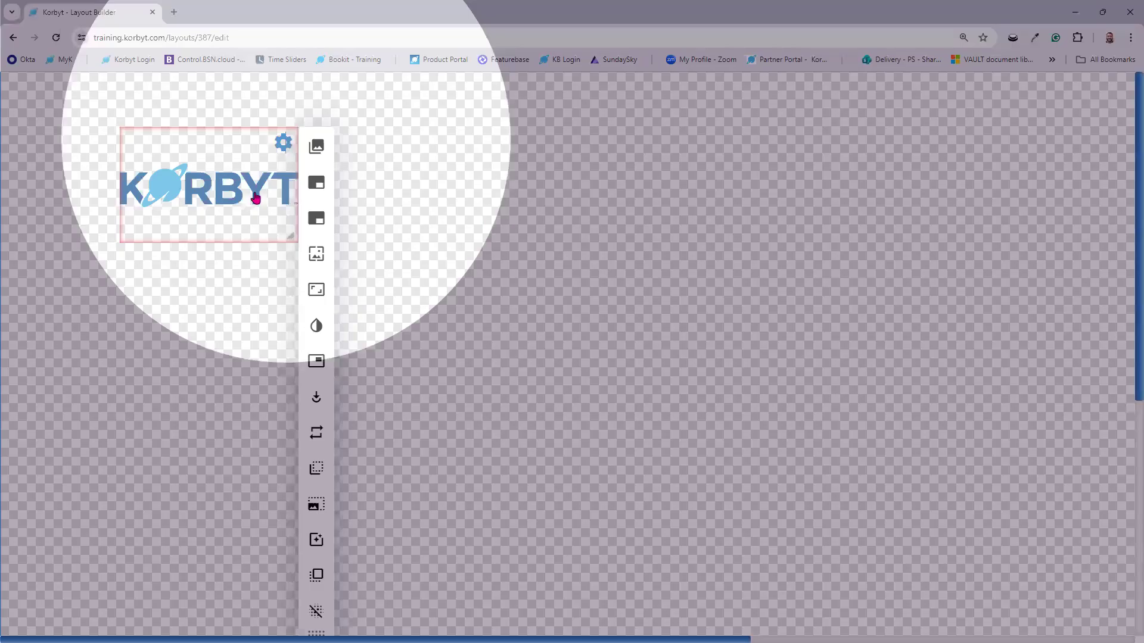
click(284, 142)
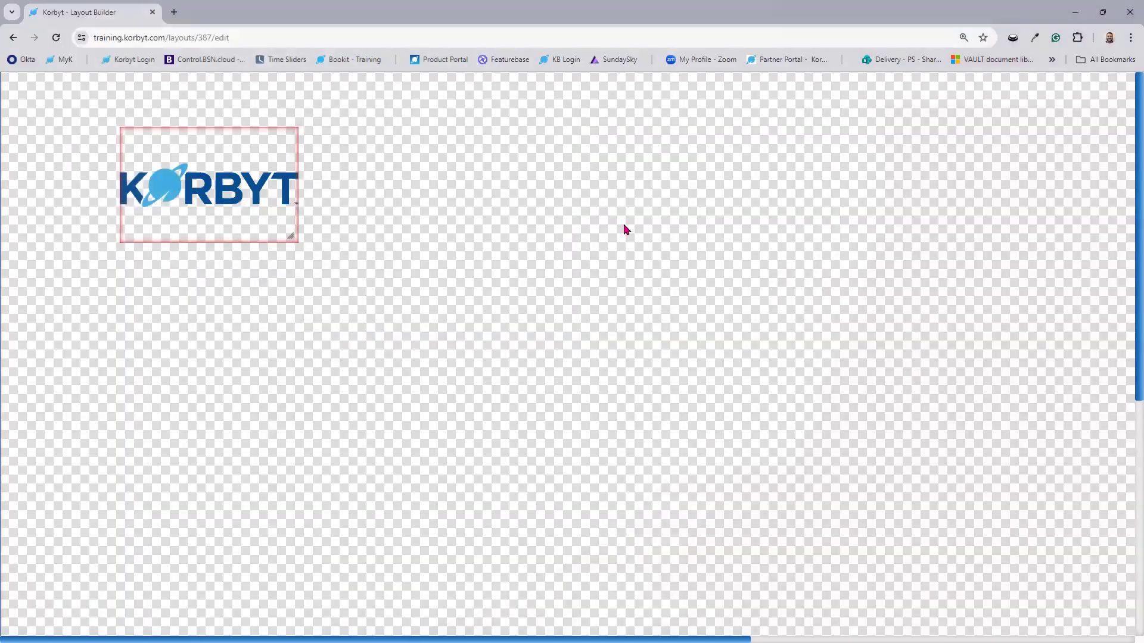
Add a Text-Note element to the canvas, to the right of and slightly below the logo
key(ctrl+0)
drag(964, 185, 260, 184)
scroll(286, 336, up, 3)
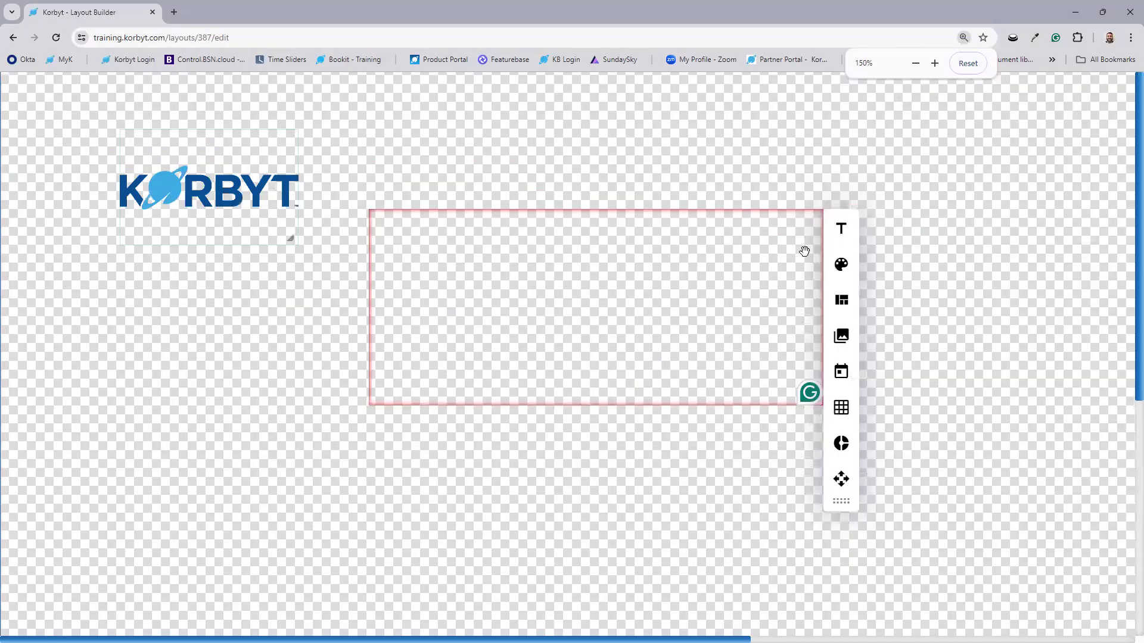
Set the text note's text color to the Branding option Tertiary Color
click(840, 264)
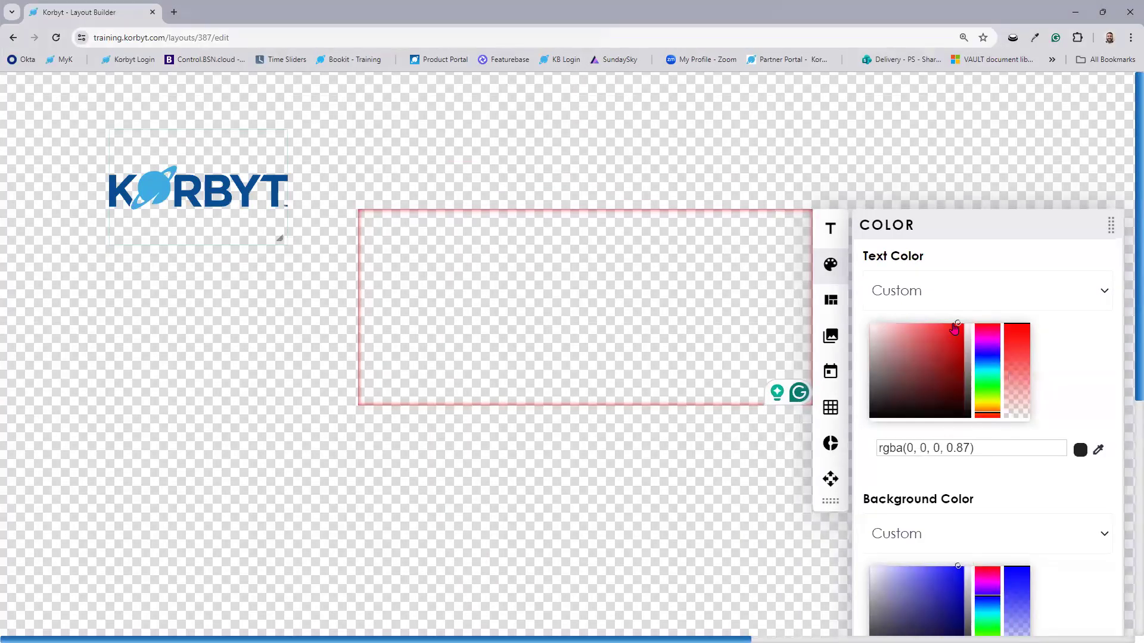
click(961, 294)
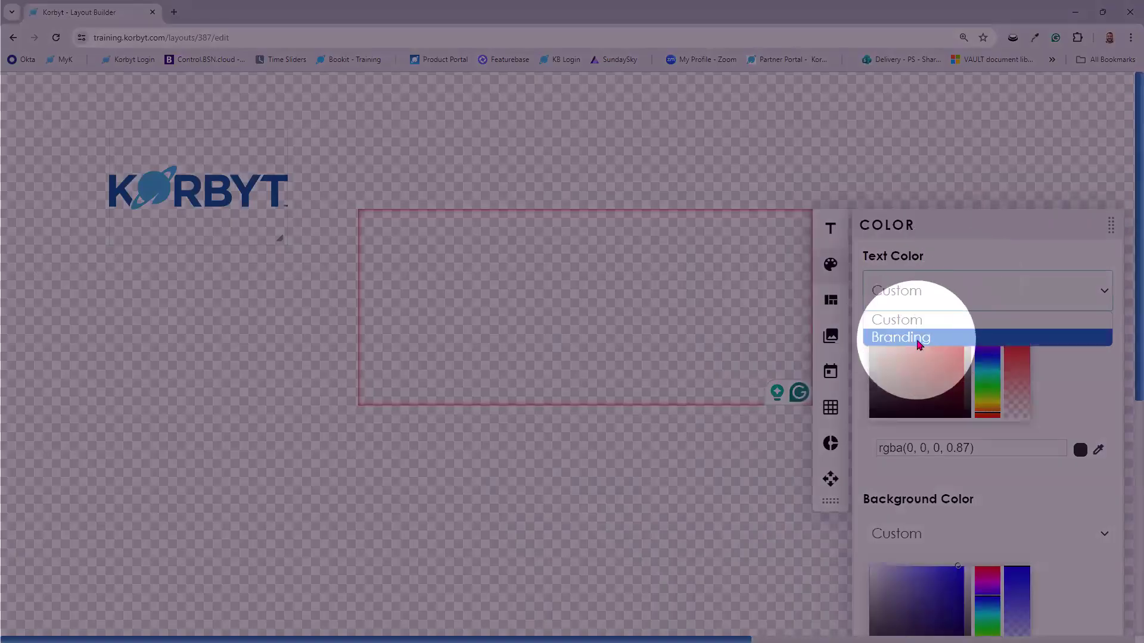
click(926, 338)
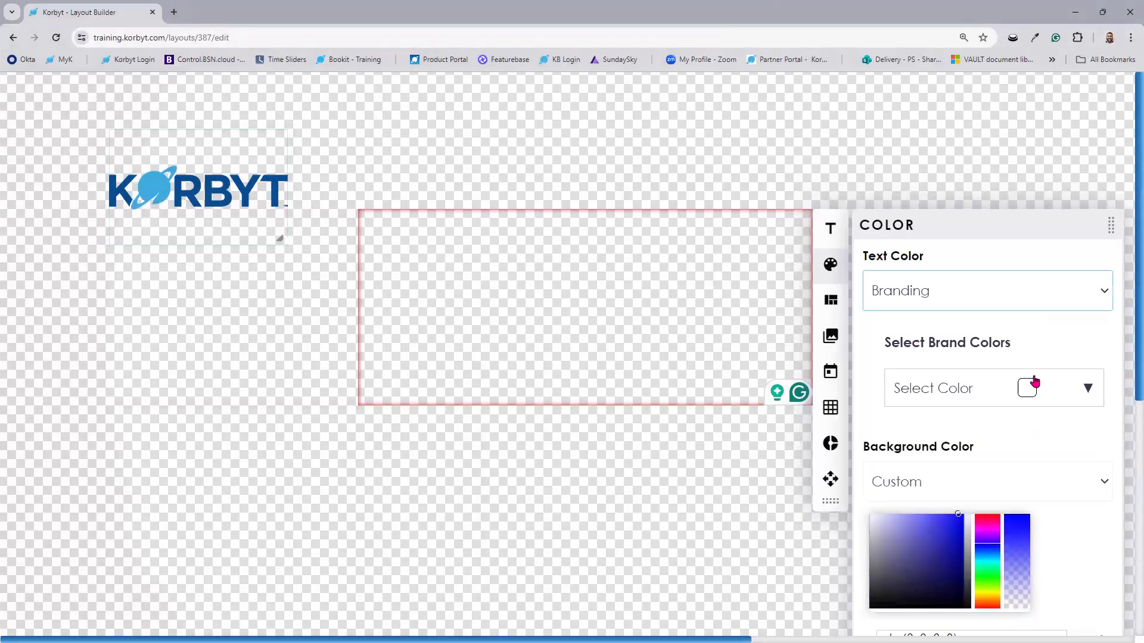
click(1089, 388)
scroll(1052, 486, down, 1)
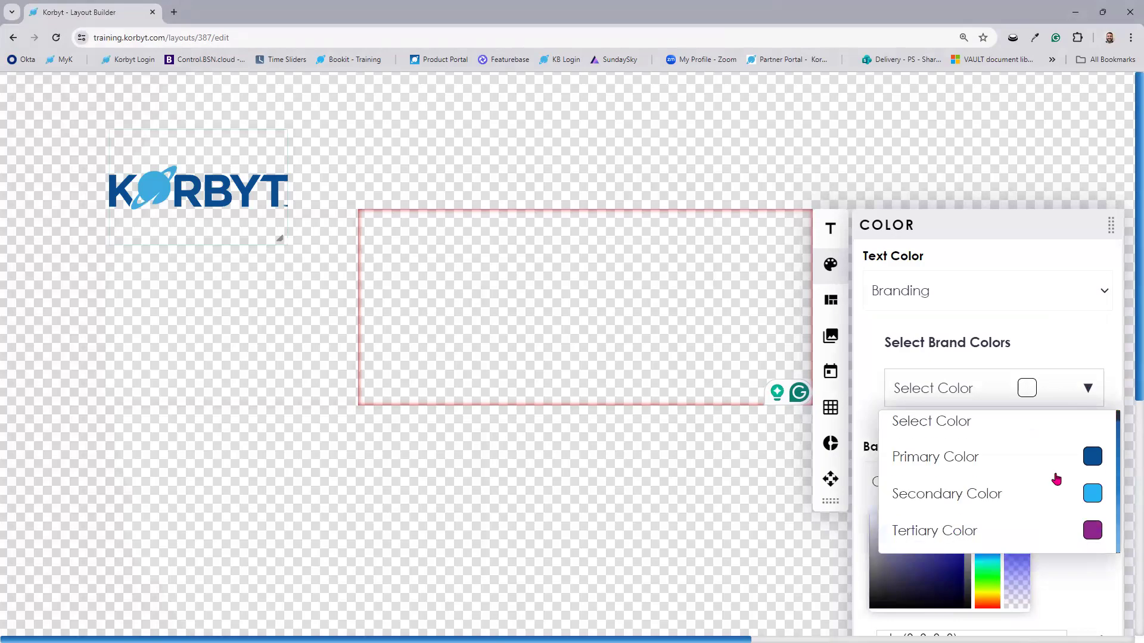
click(965, 539)
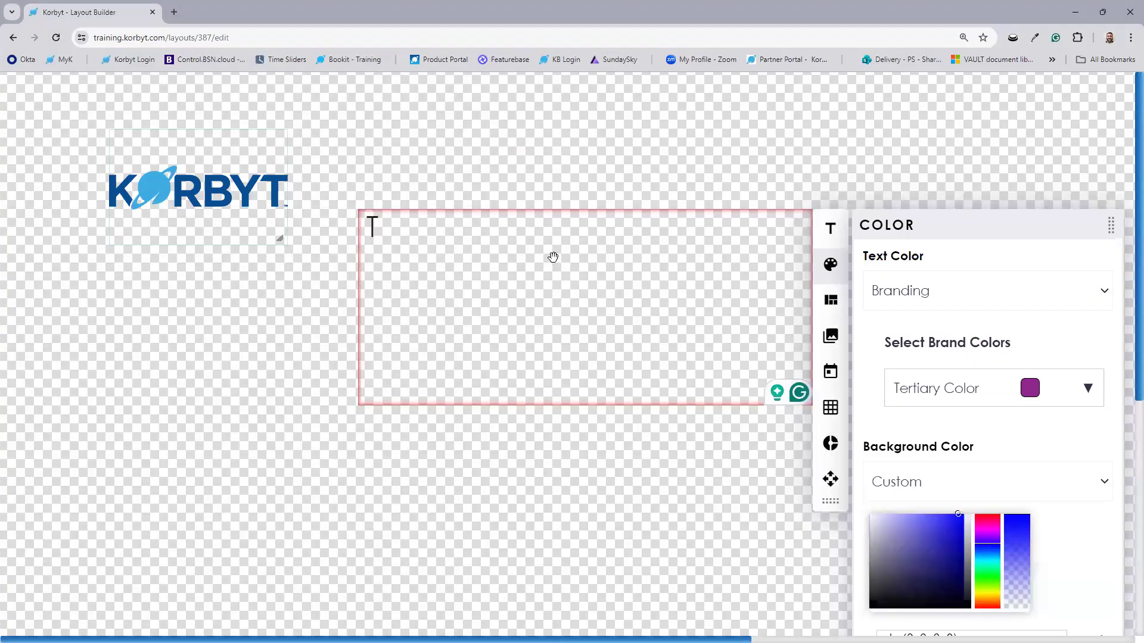
Enter "This is example text" in the text note and apply the branding Tertiary Color to the whole text
text(his is examp)
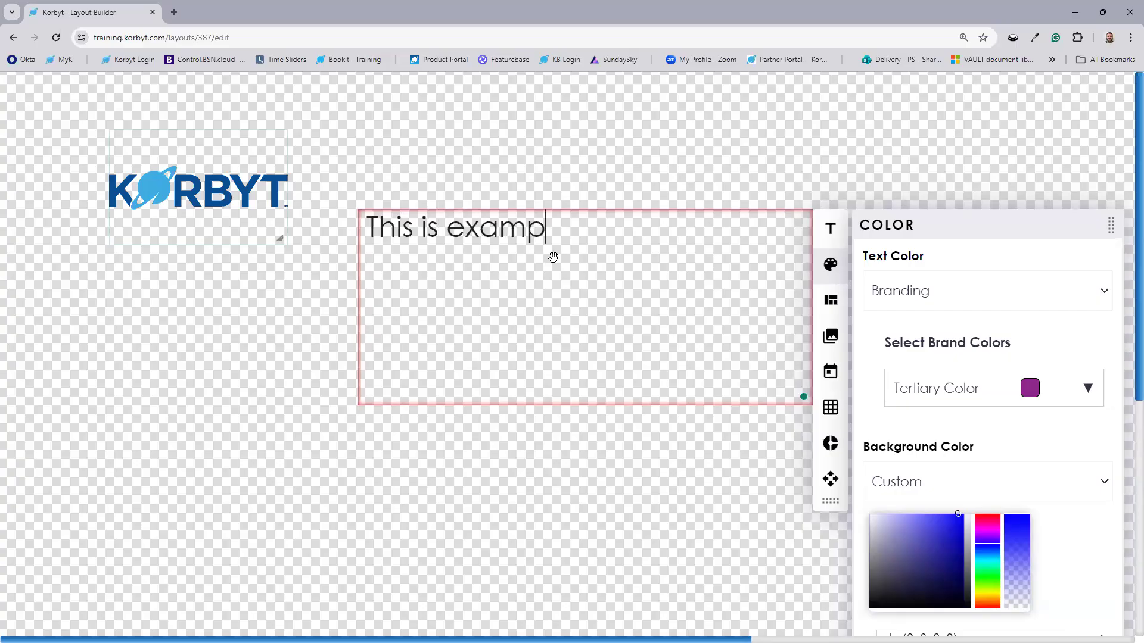
text(le text)
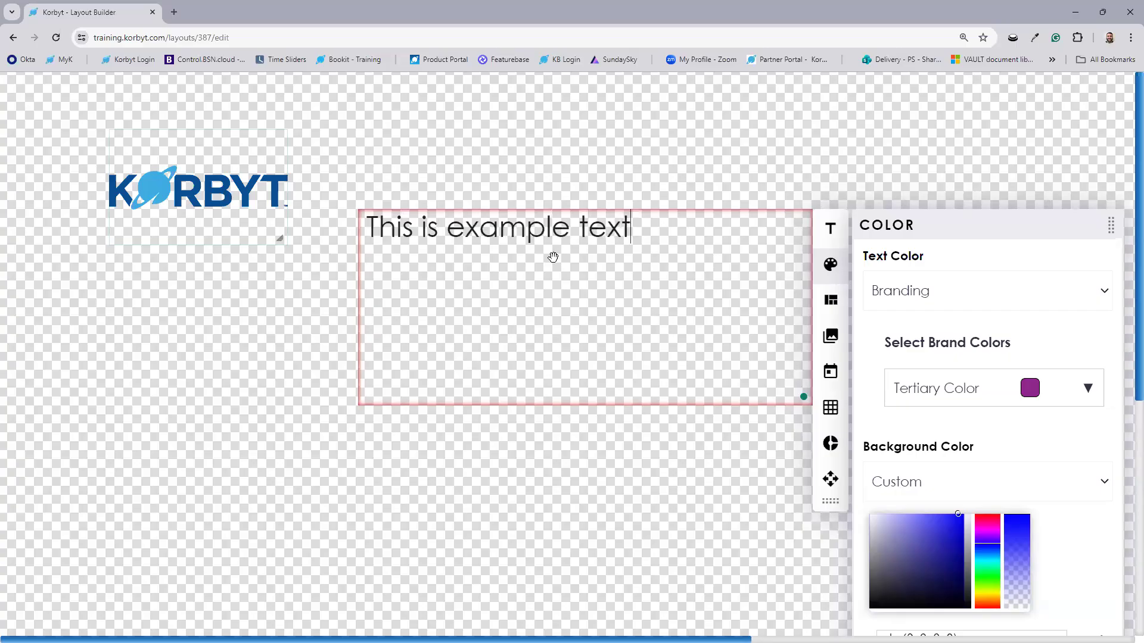
double_click(554, 251)
key(ctrl+a)
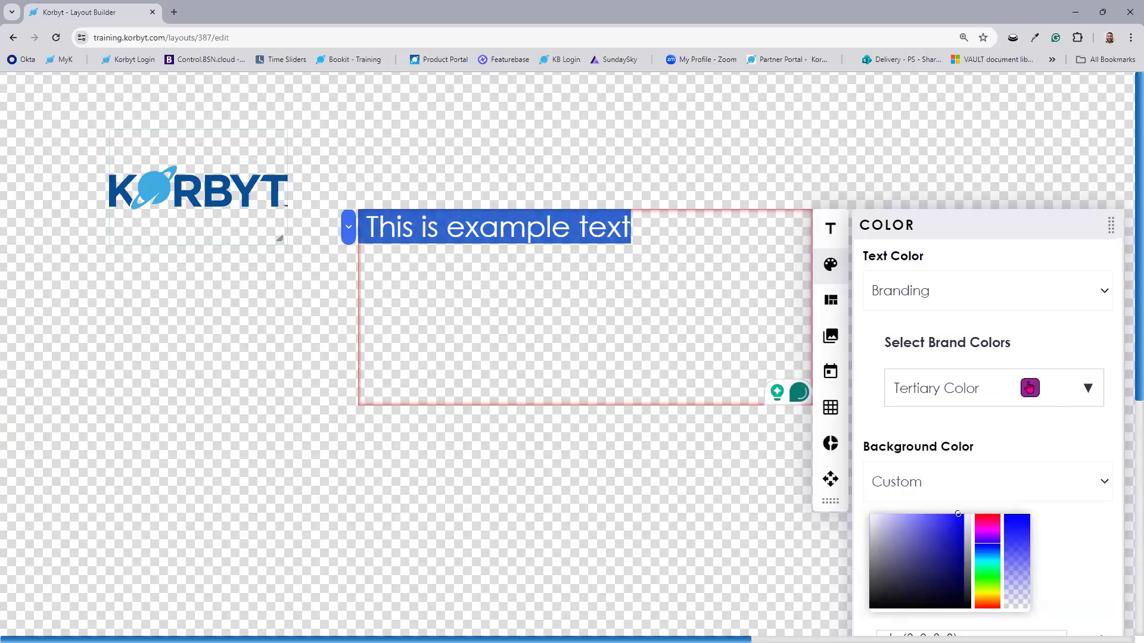
click(1029, 388)
click(648, 332)
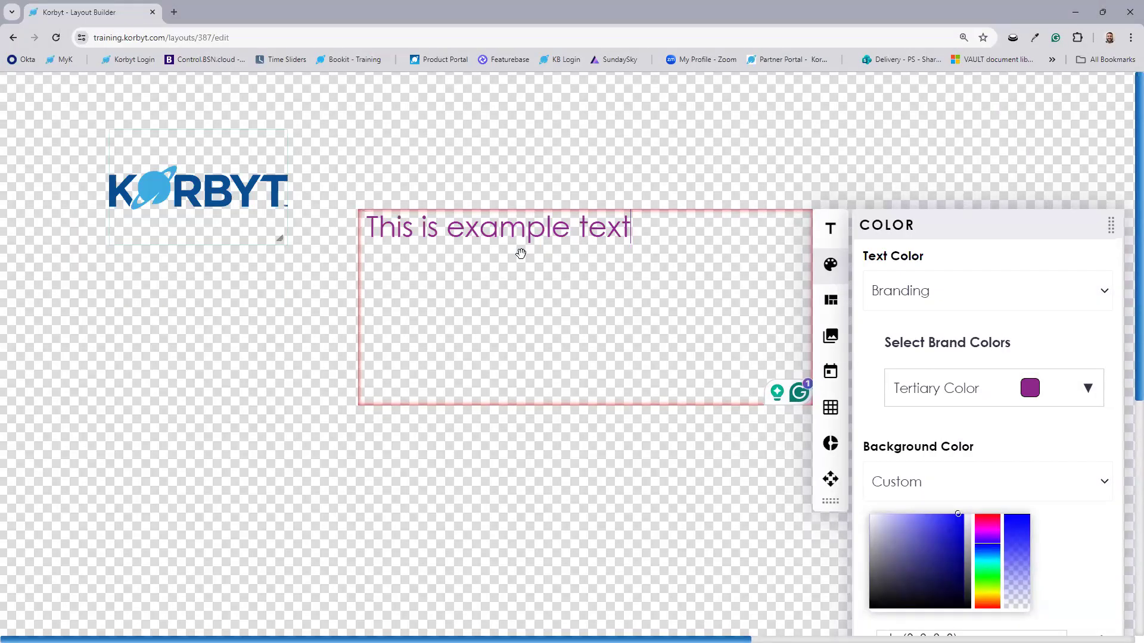
Publish the layout and exit the layout builder
key(ctrl+0)
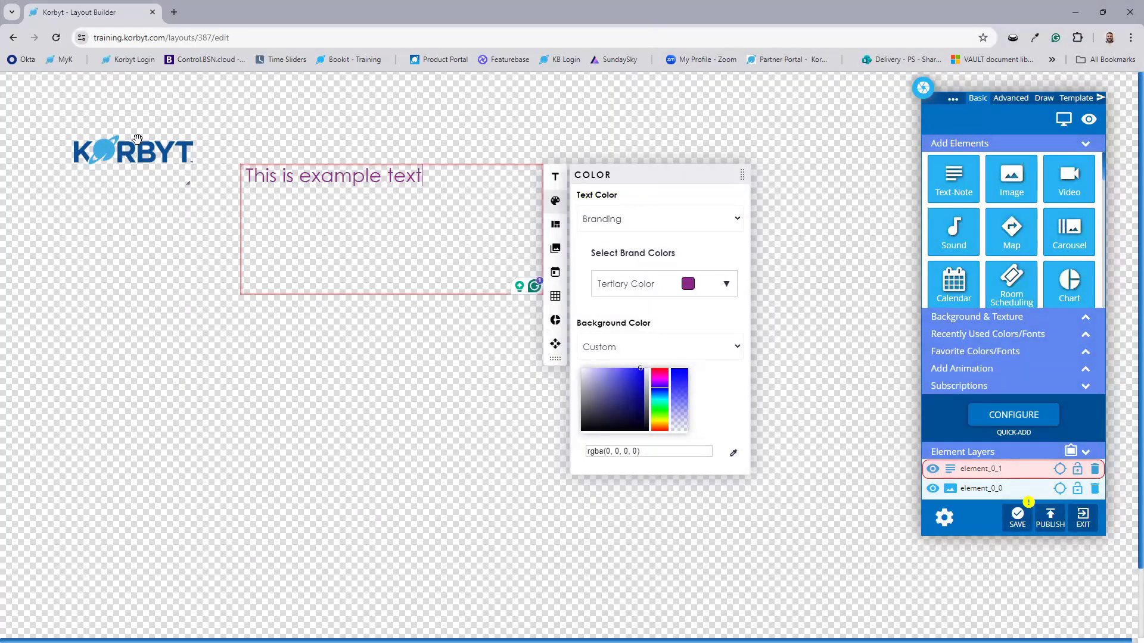
click(1057, 524)
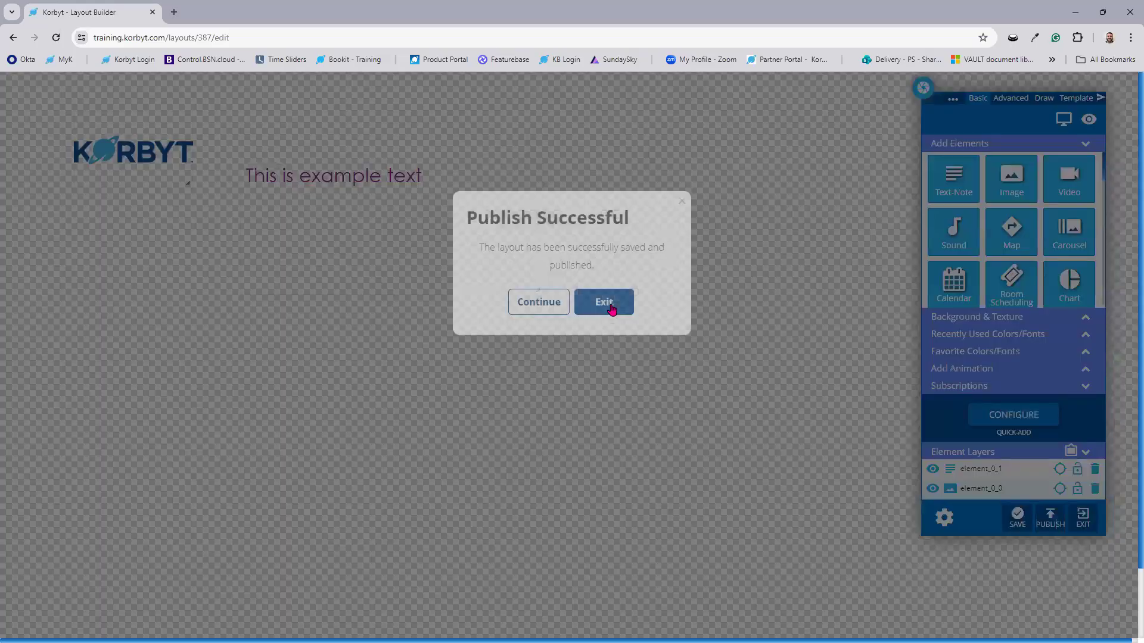
click(611, 307)
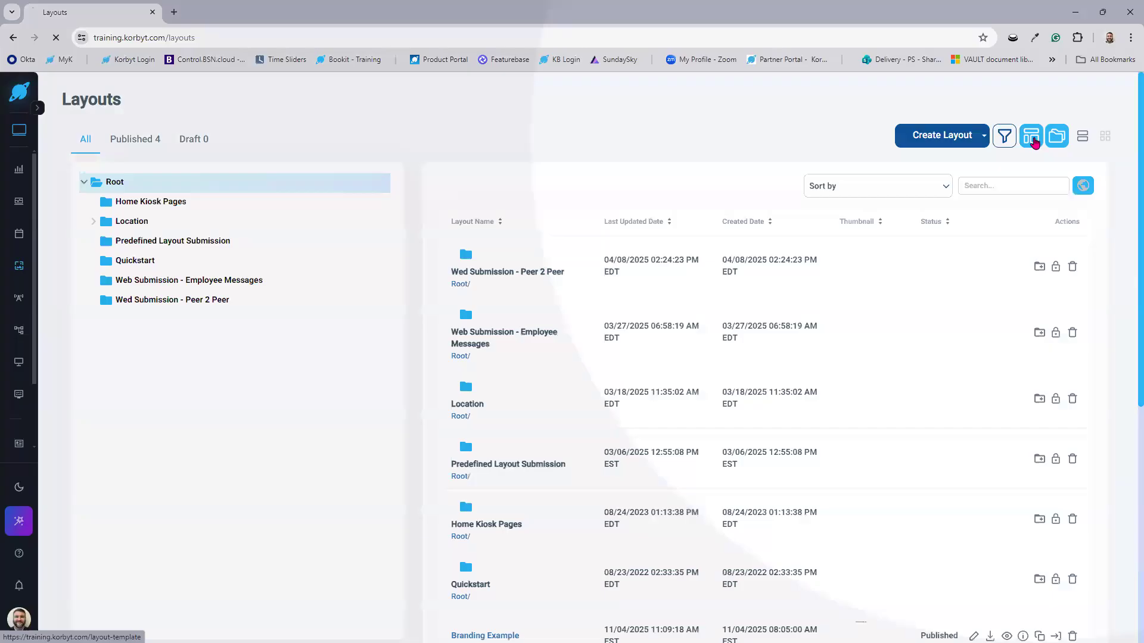
Open the Branding Message template from the predefined layouts for editing
click(1033, 140)
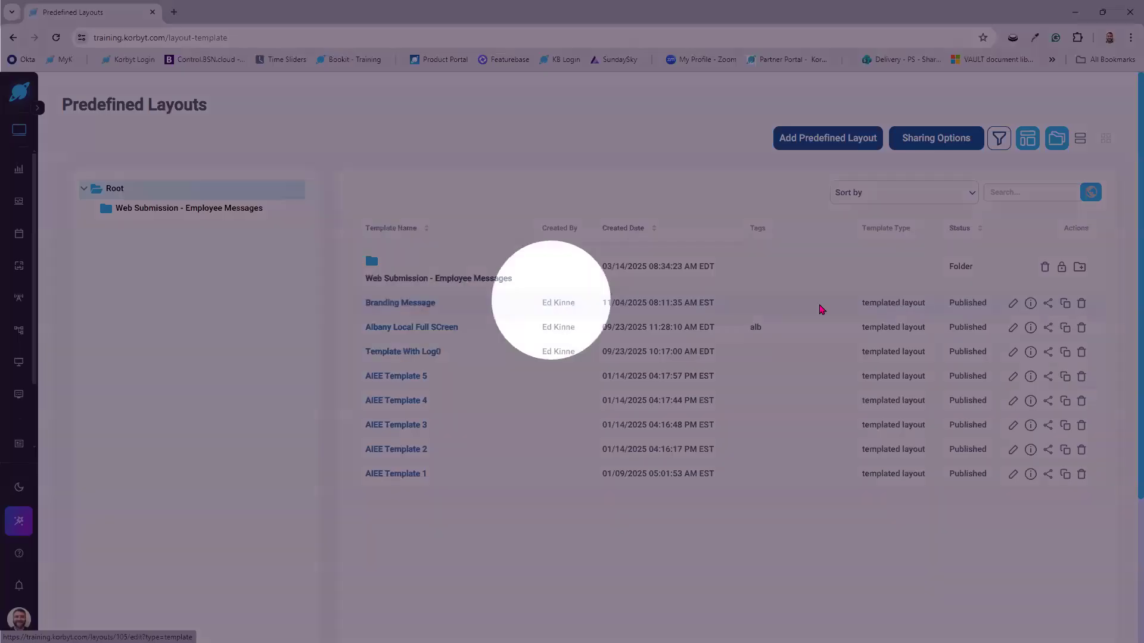
click(1012, 304)
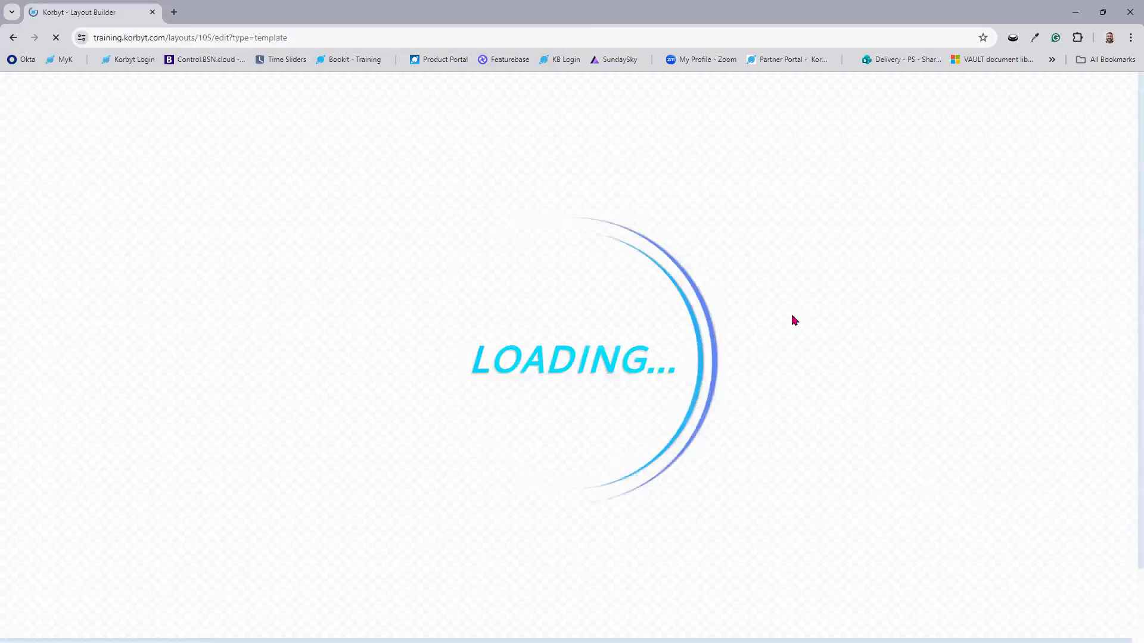
key(ctrl+plus)
key(ctrl+plus)
key(ctrl+plus)
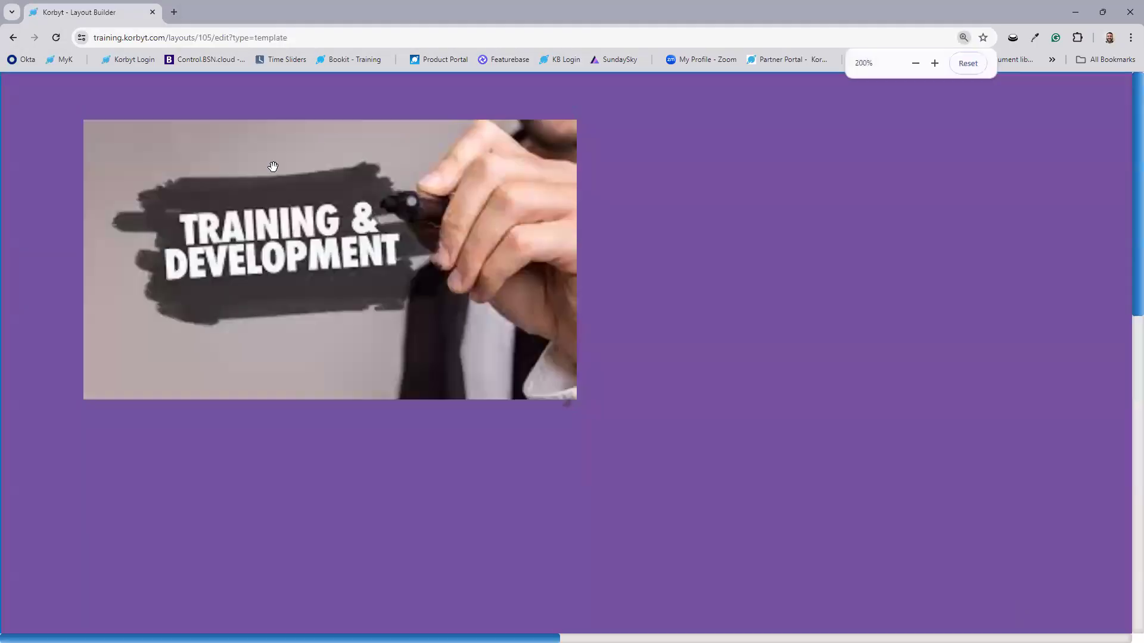
Enable Brand Setting in the attributes of the templated Logo image element
click(562, 130)
click(506, 221)
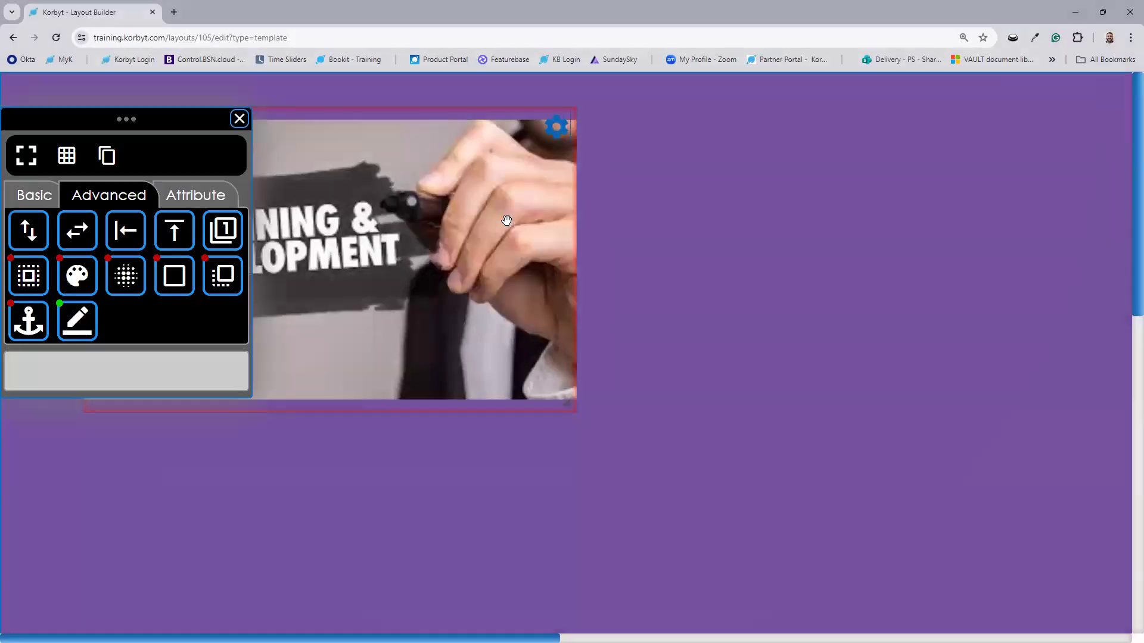
click(192, 200)
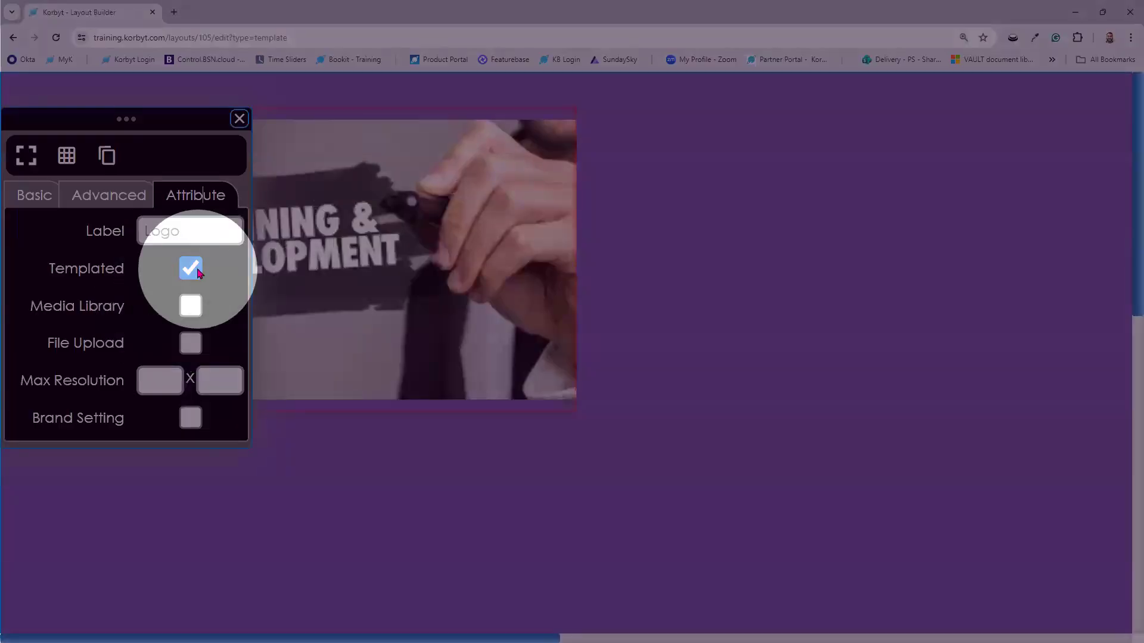
click(191, 420)
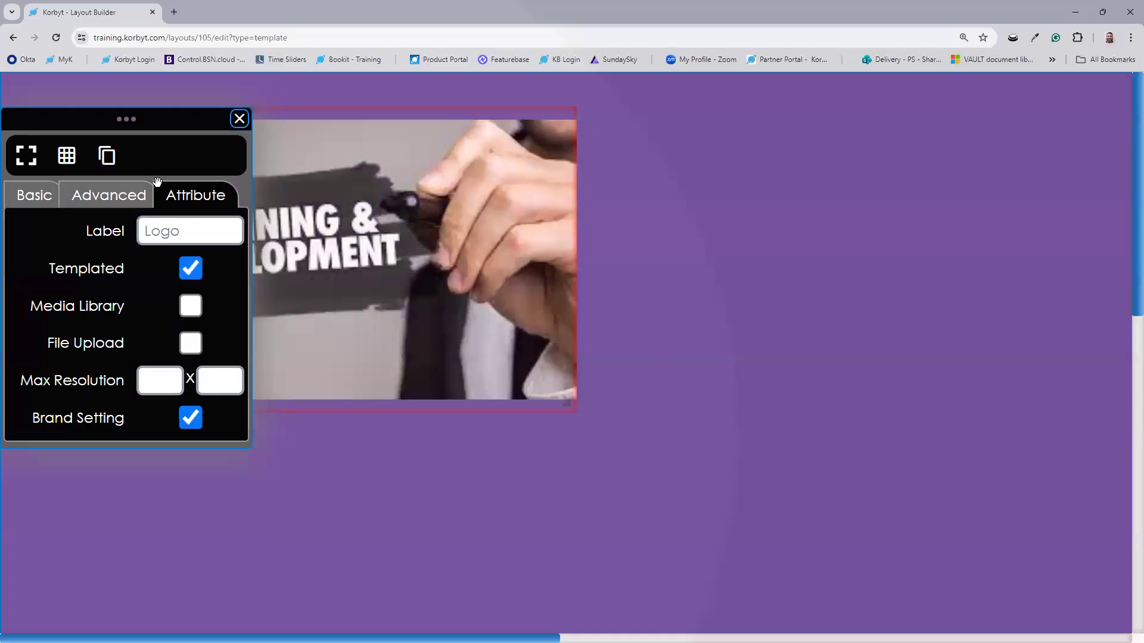
Close the image element's settings, publish the Branding Message template and exit the builder
key(ctrl+minus)
key(ctrl+minus)
key(ctrl+minus)
key(ctrl+minus)
click(132, 98)
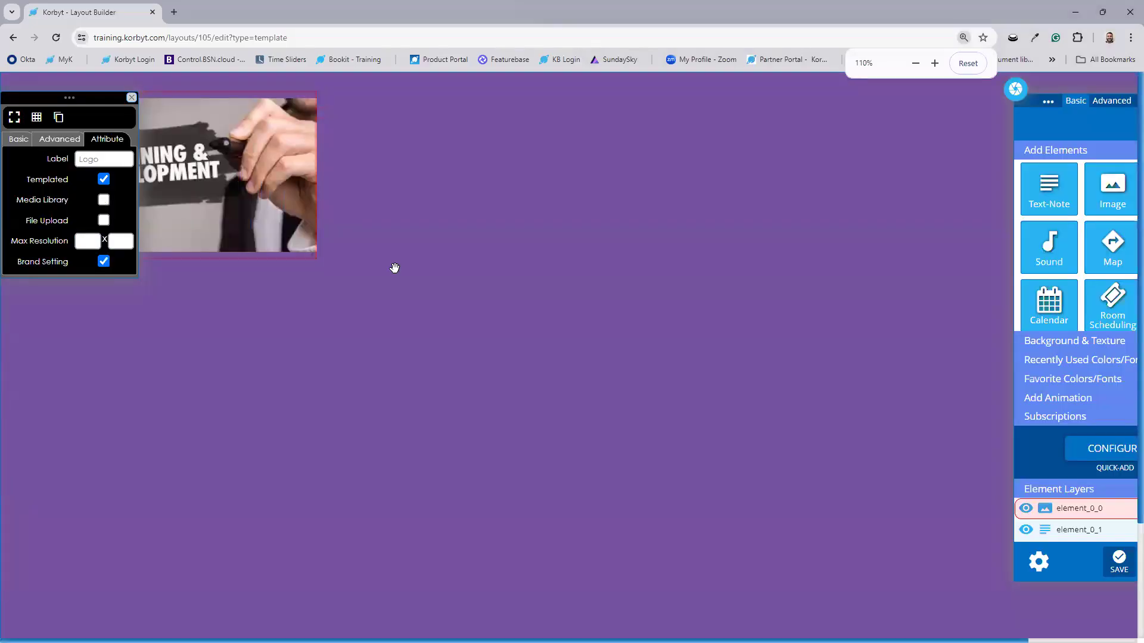
key(ctrl+minus)
key(ctrl+minus)
click(953, 479)
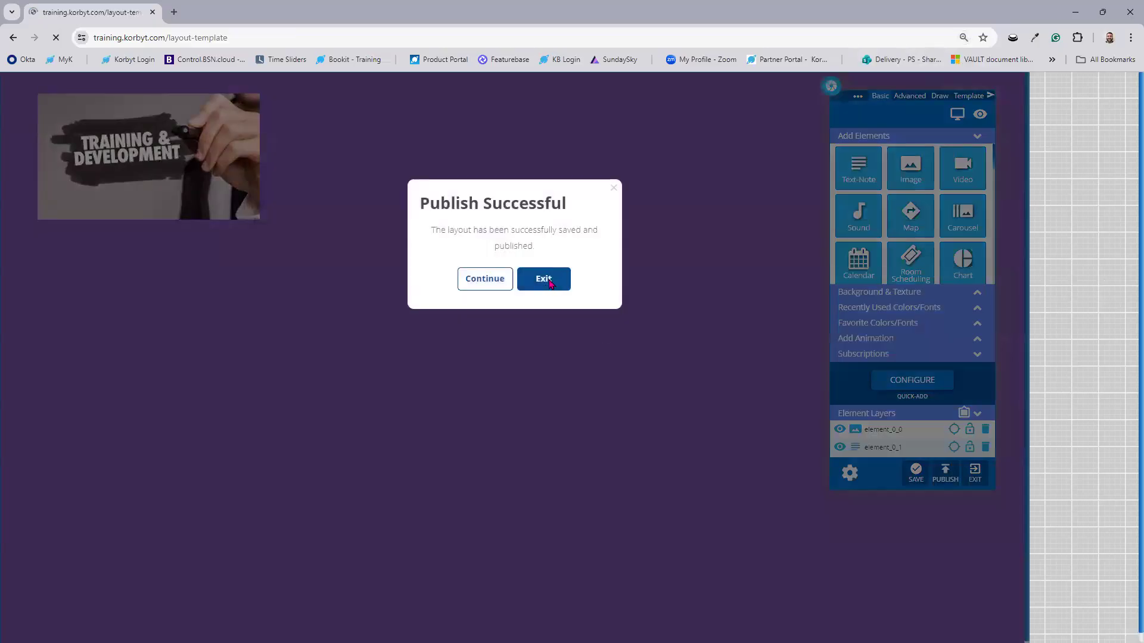
click(549, 284)
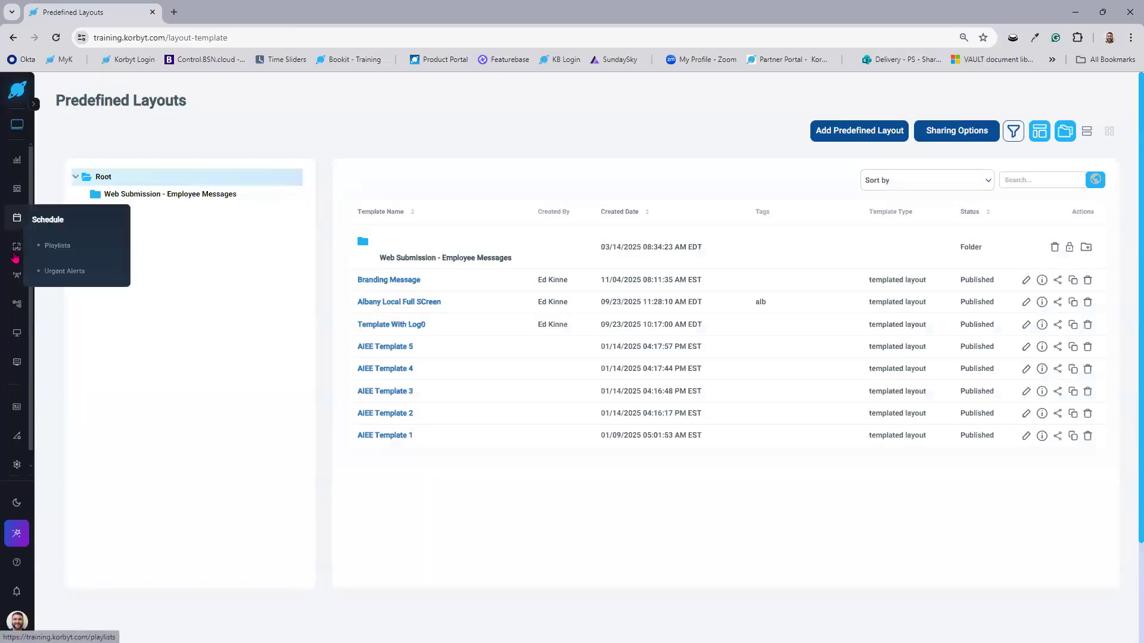
Open the Branding Message template from the Events section of the Launchpad
mouse_move(17, 246)
click(59, 275)
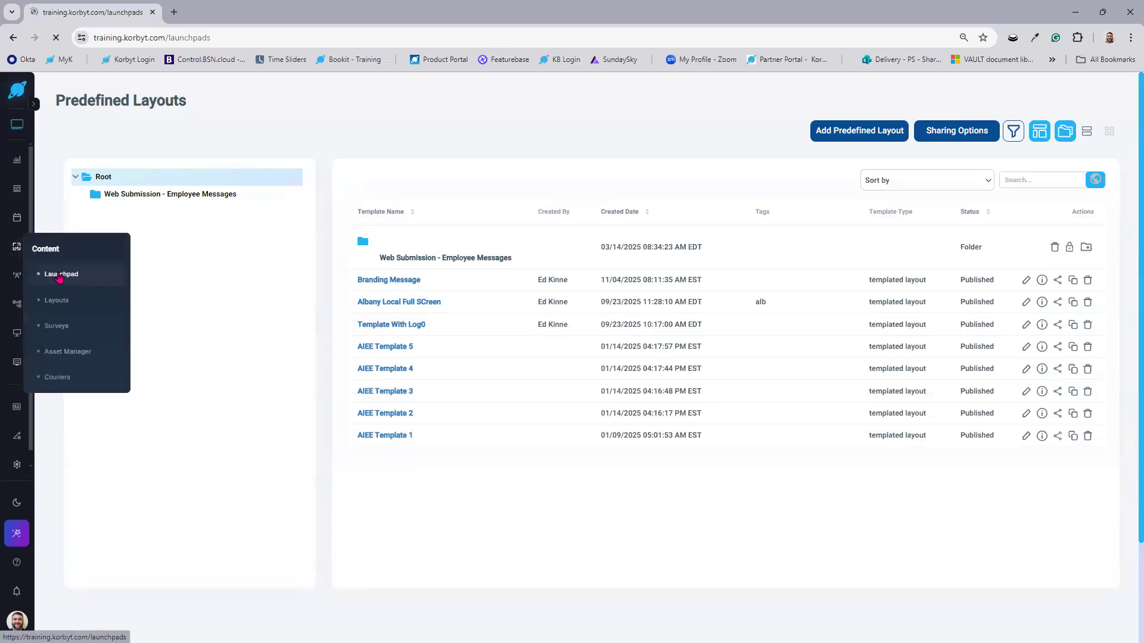
scroll(189, 463, down, 5)
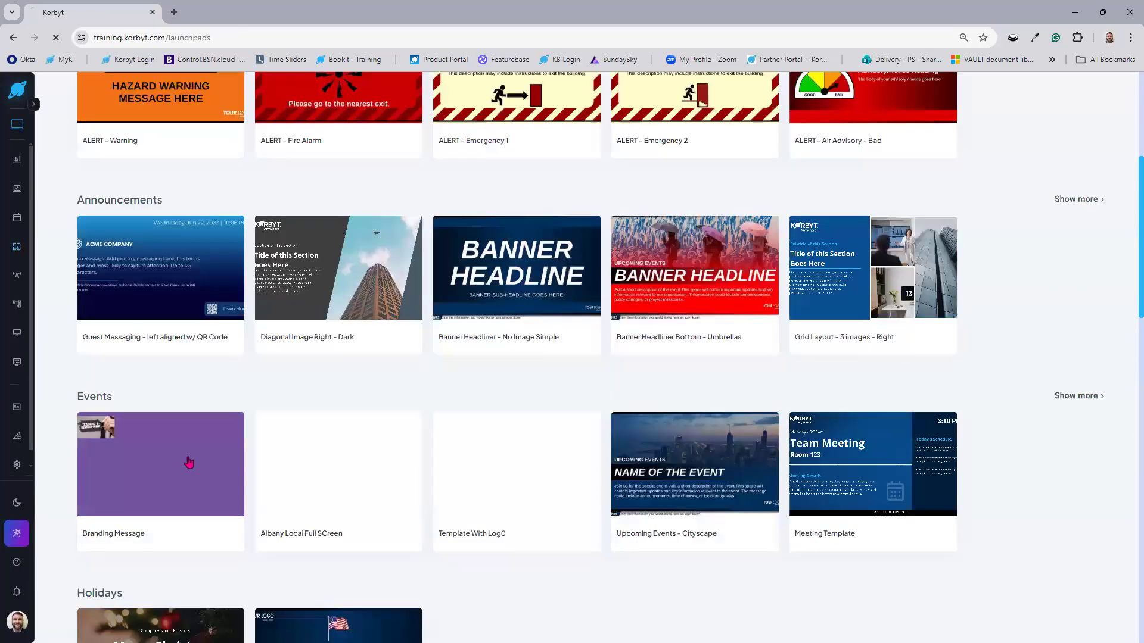
click(191, 462)
Set the template's Logo image to the stacked planet logo, and replace it with the horizontal Korbyt logo
click(365, 133)
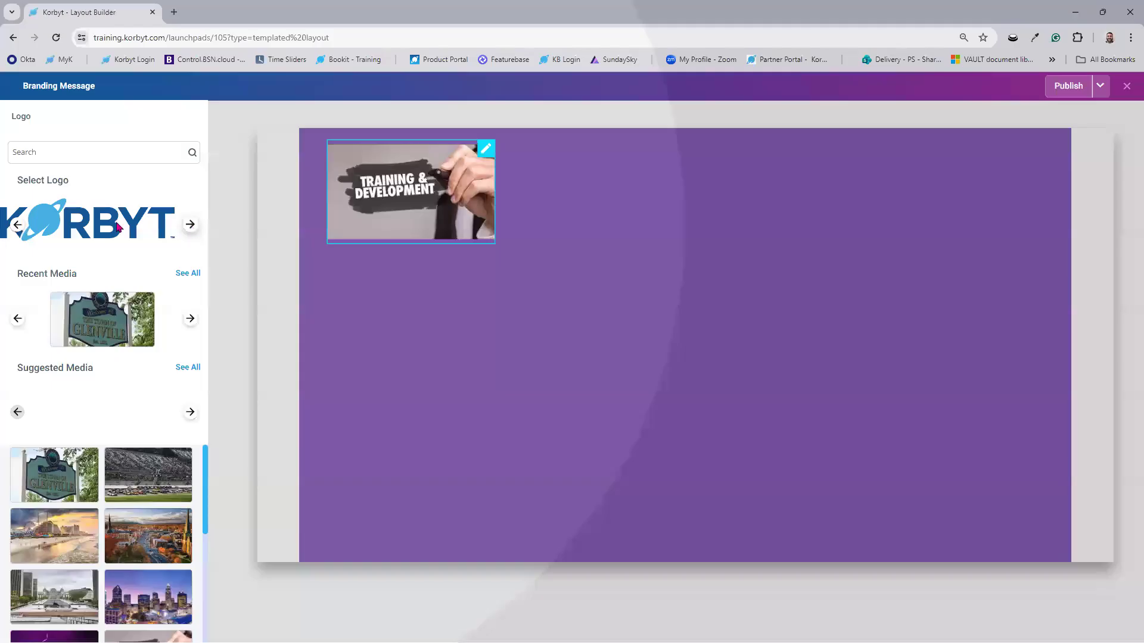
click(119, 227)
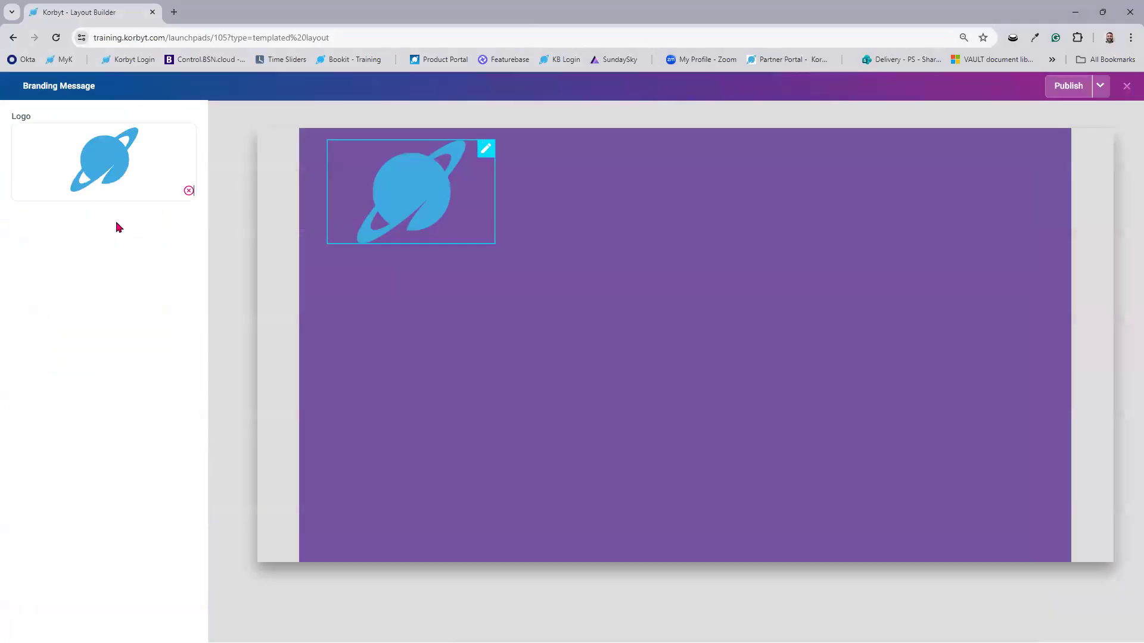
click(189, 191)
click(101, 166)
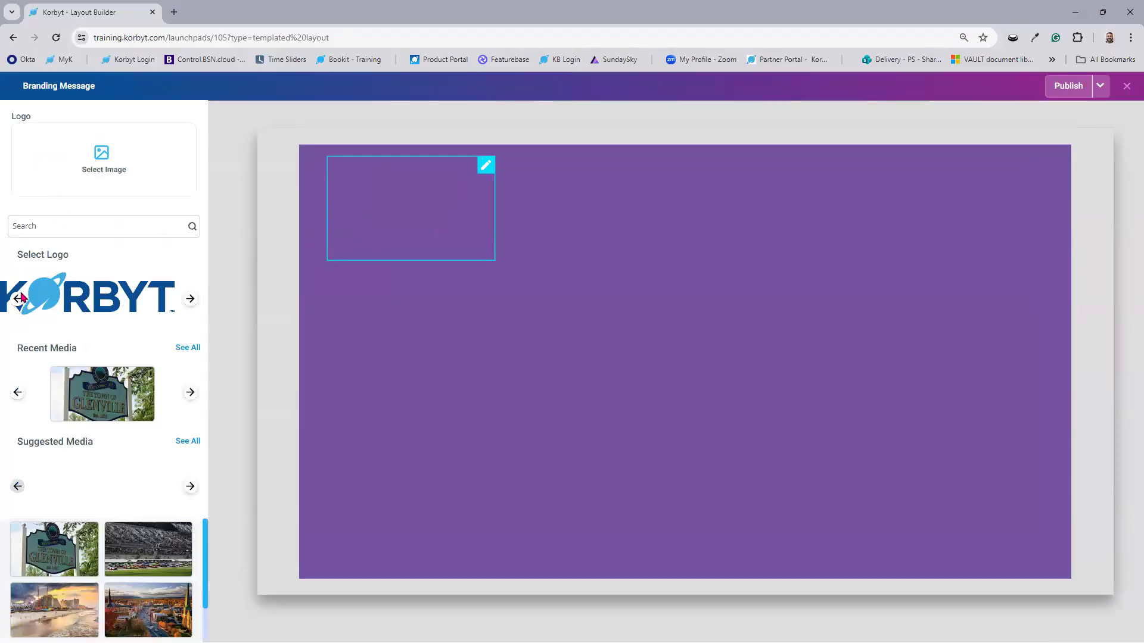
click(147, 277)
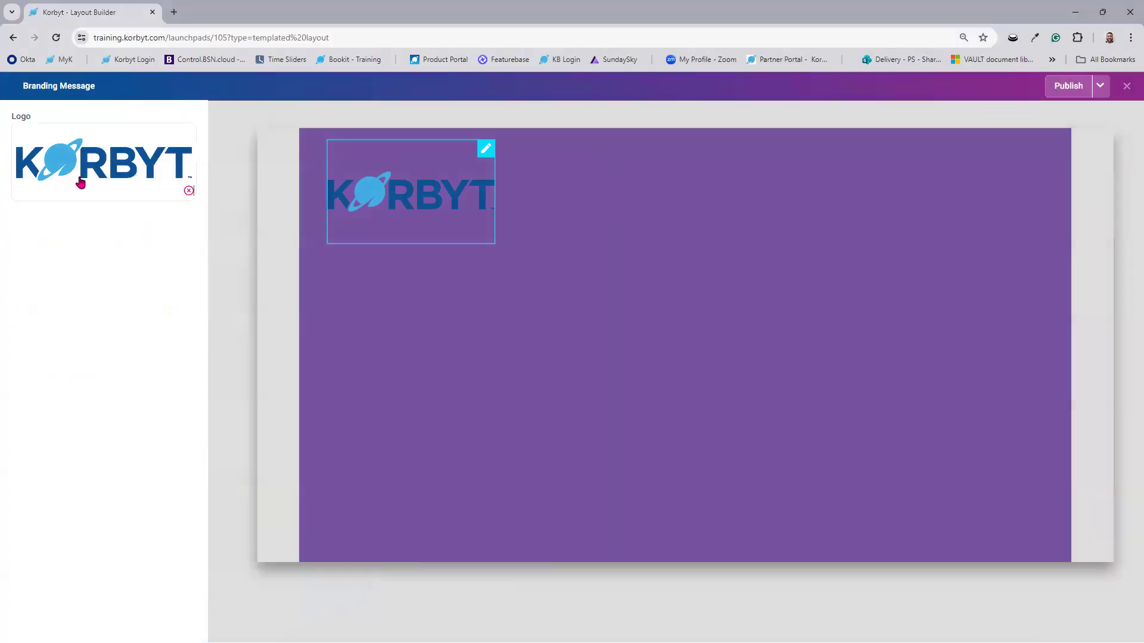
Leave the Launchpad template without publishing and open the general settings page
click(13, 39)
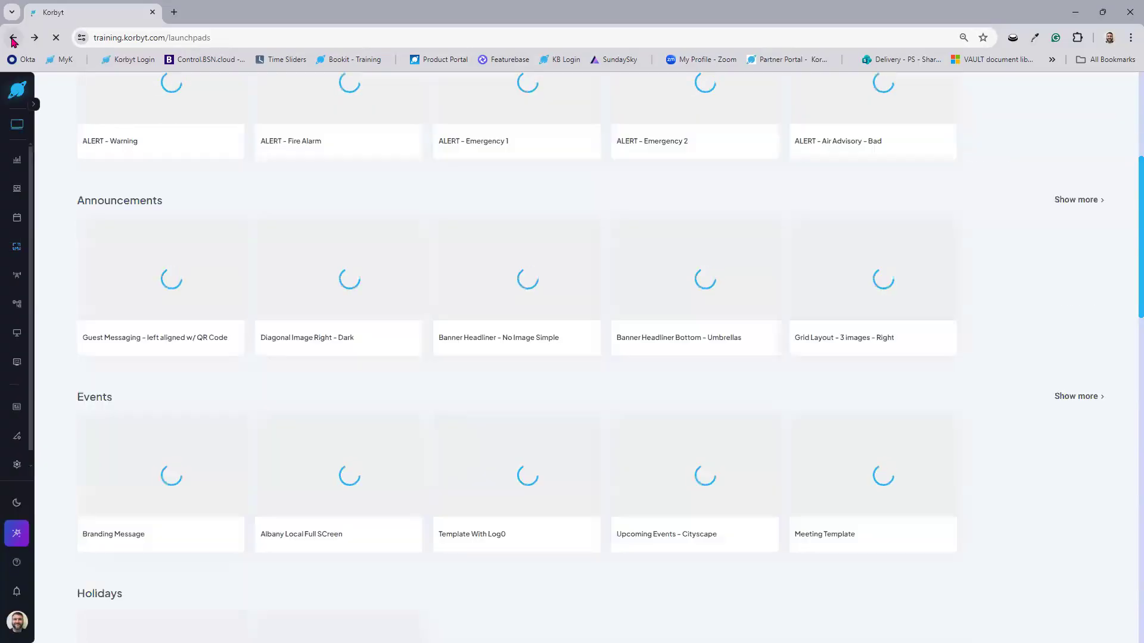
click(12, 40)
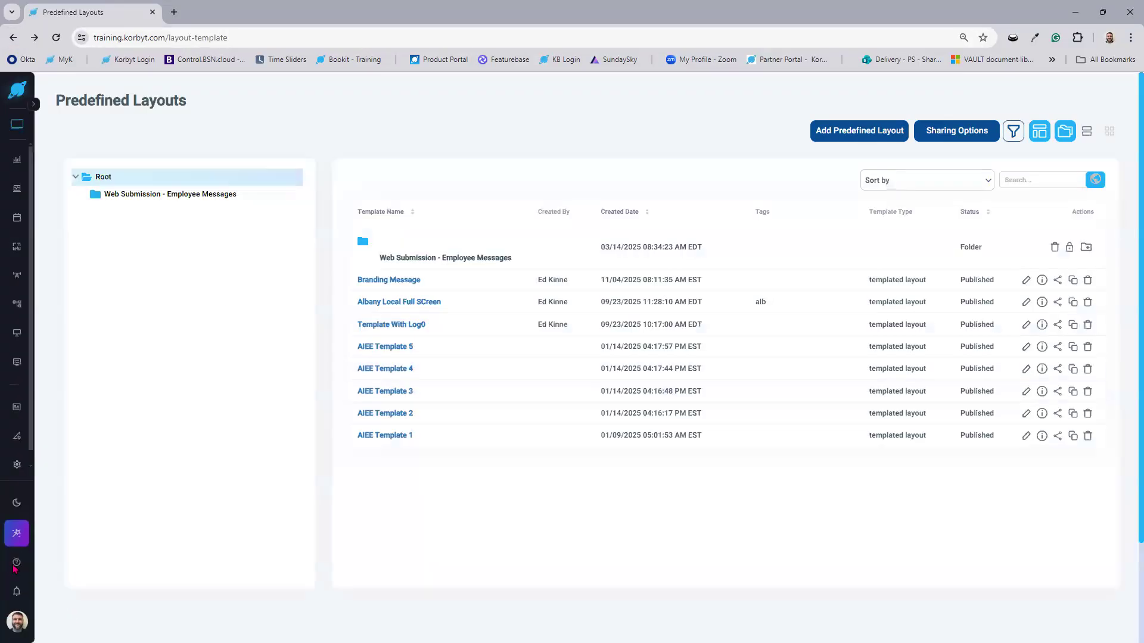
click(17, 464)
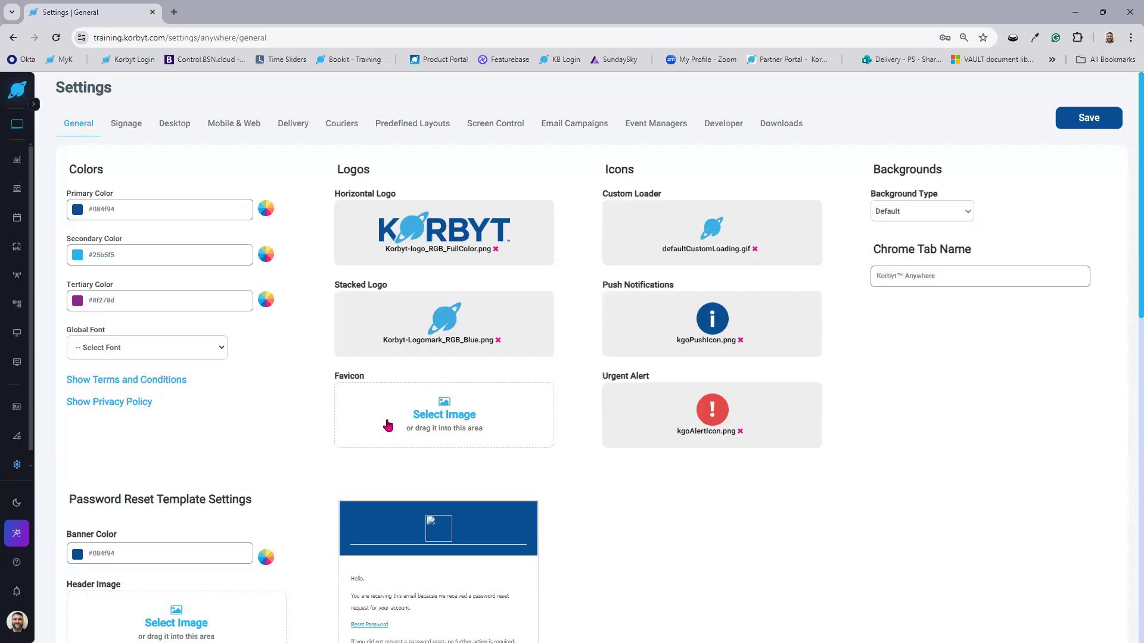
mouse_move(16, 274)
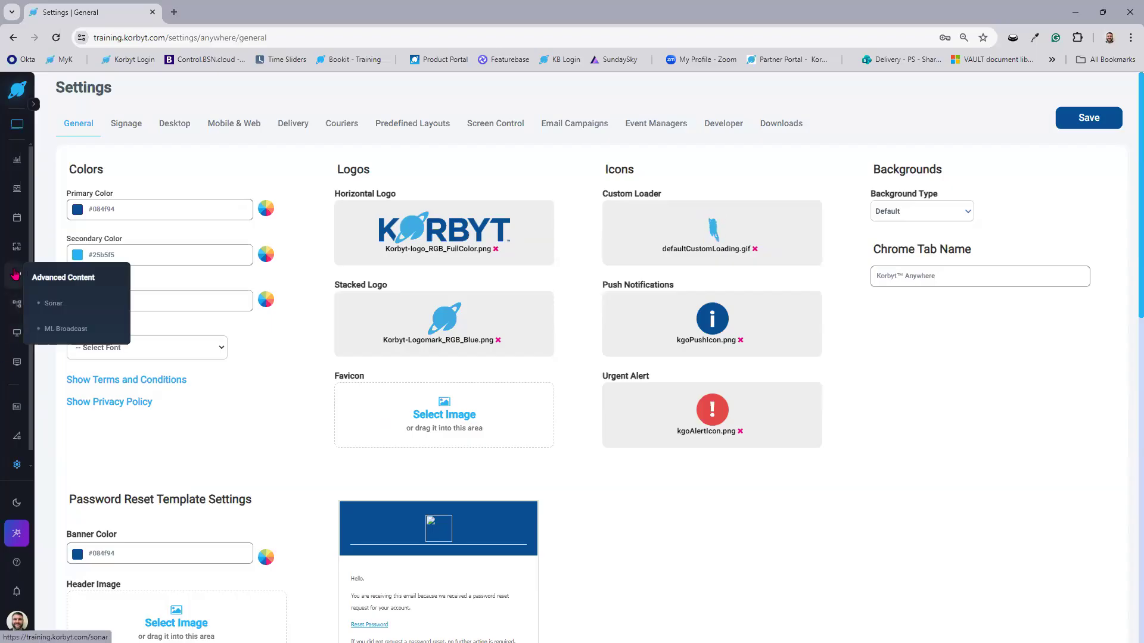
mouse_move(17, 304)
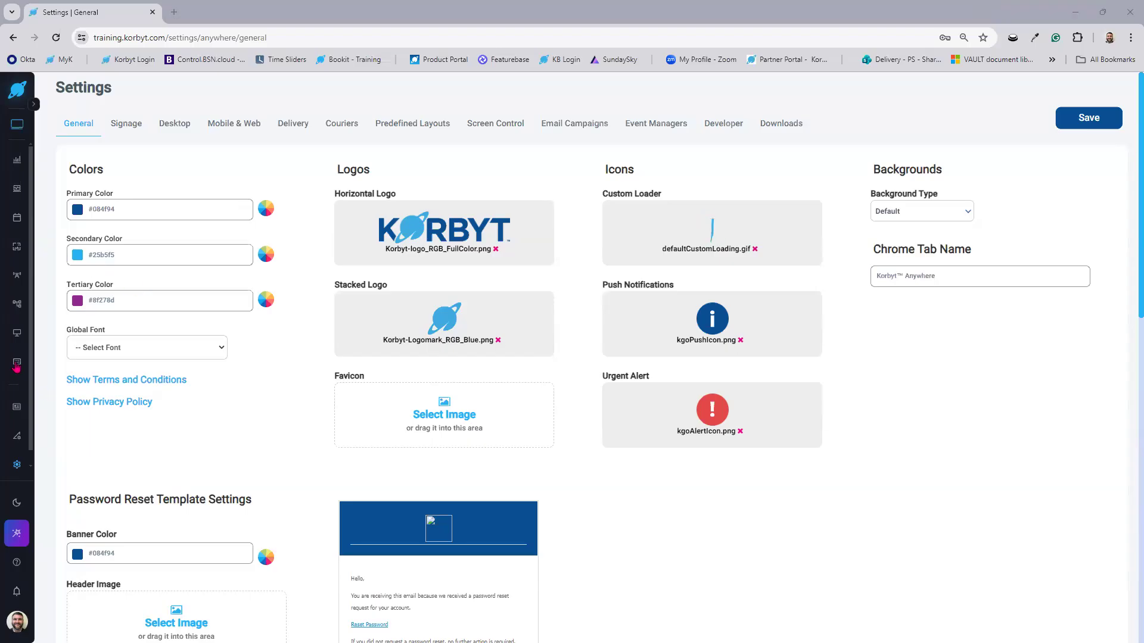
mouse_move(16, 361)
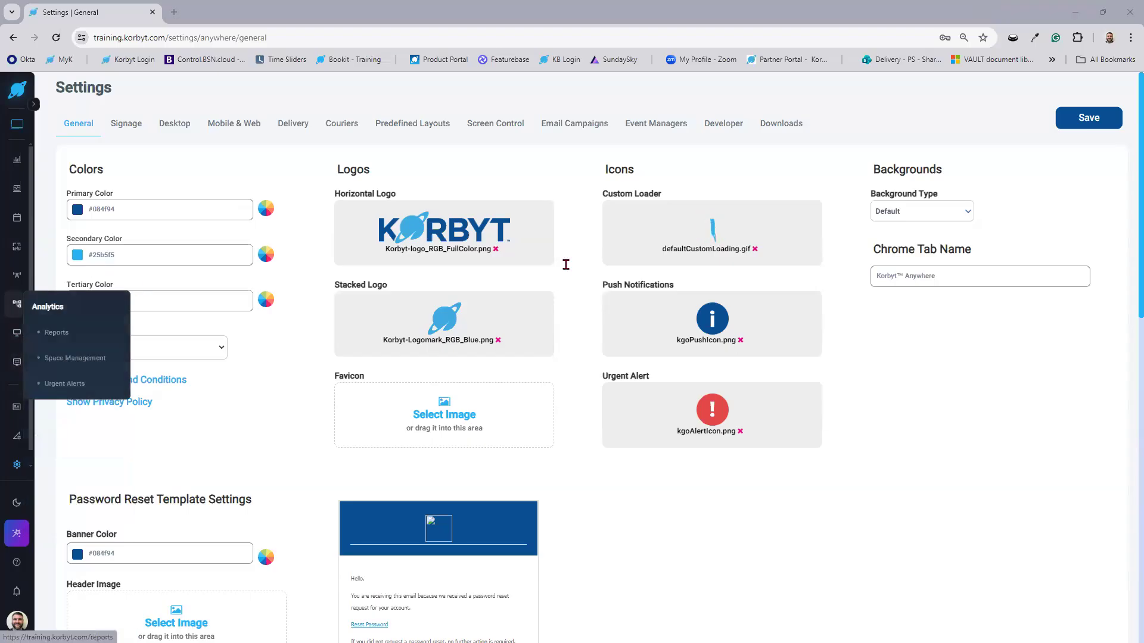
Go to the content layouts and show the predefined layouts list
mouse_move(15, 245)
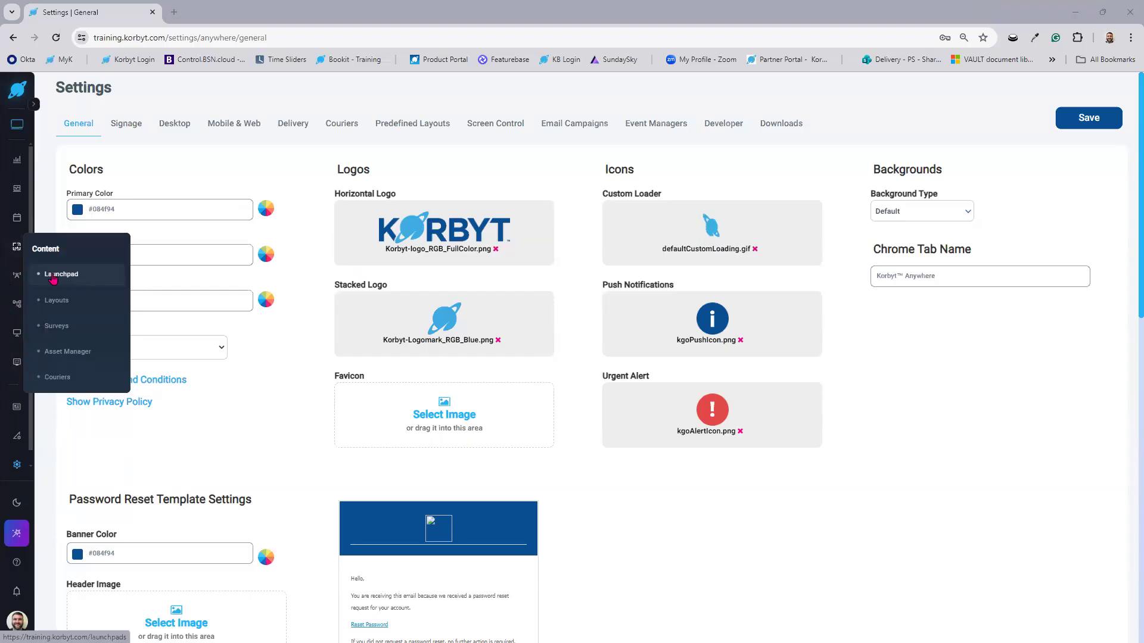
click(55, 301)
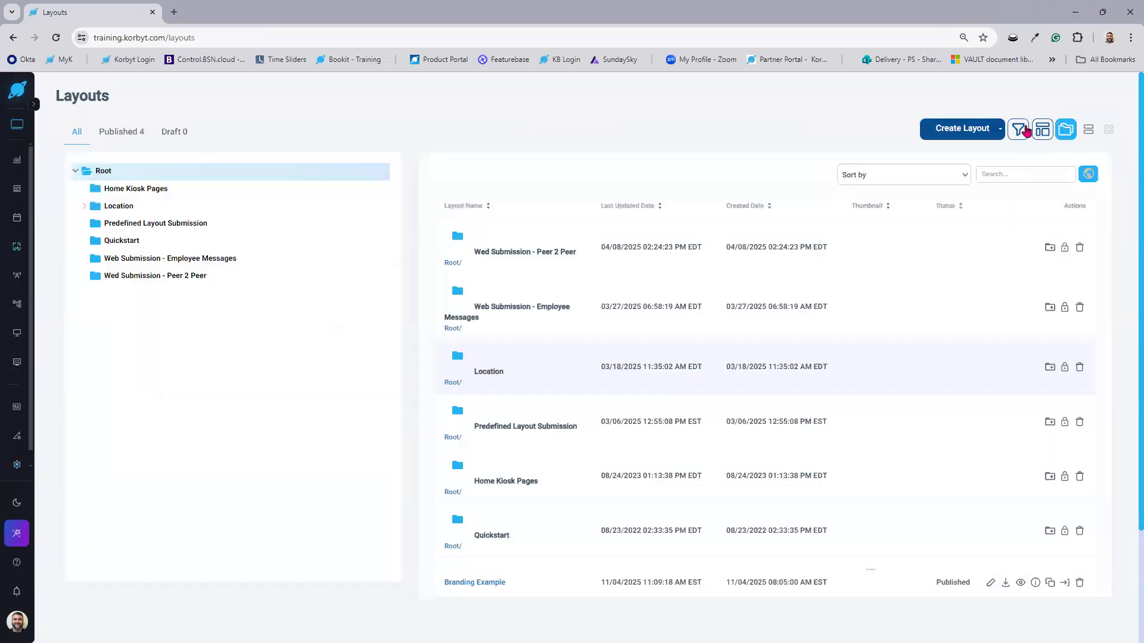
click(1042, 130)
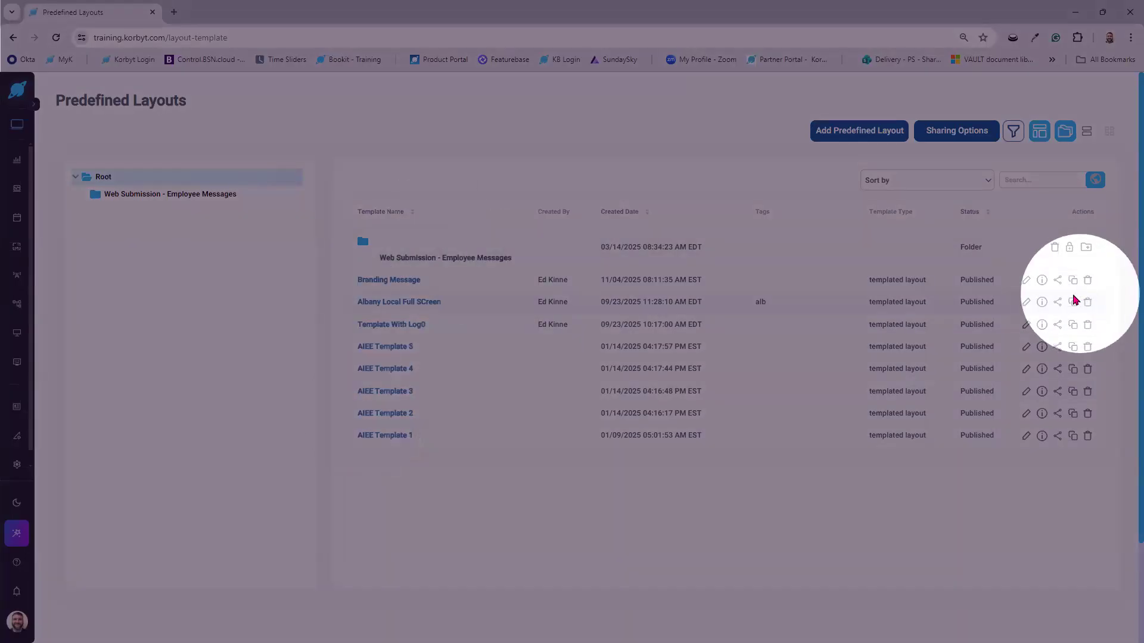
Copy the submission link of the Albany Local Full SCreen template and open it in a new browser tab
click(1057, 301)
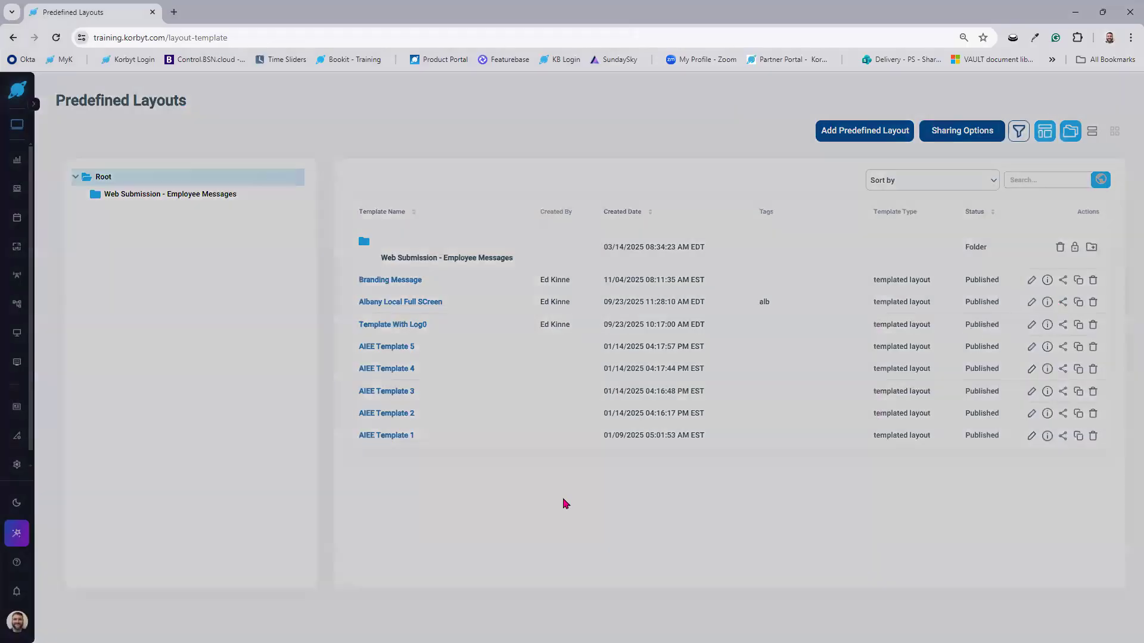
click(685, 334)
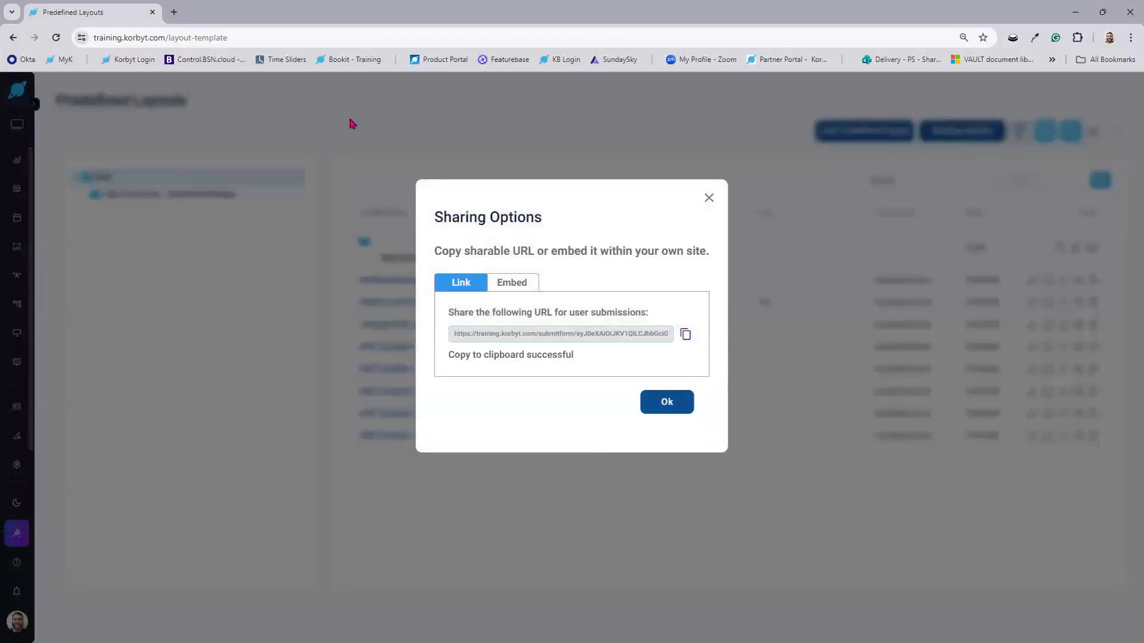
click(174, 12)
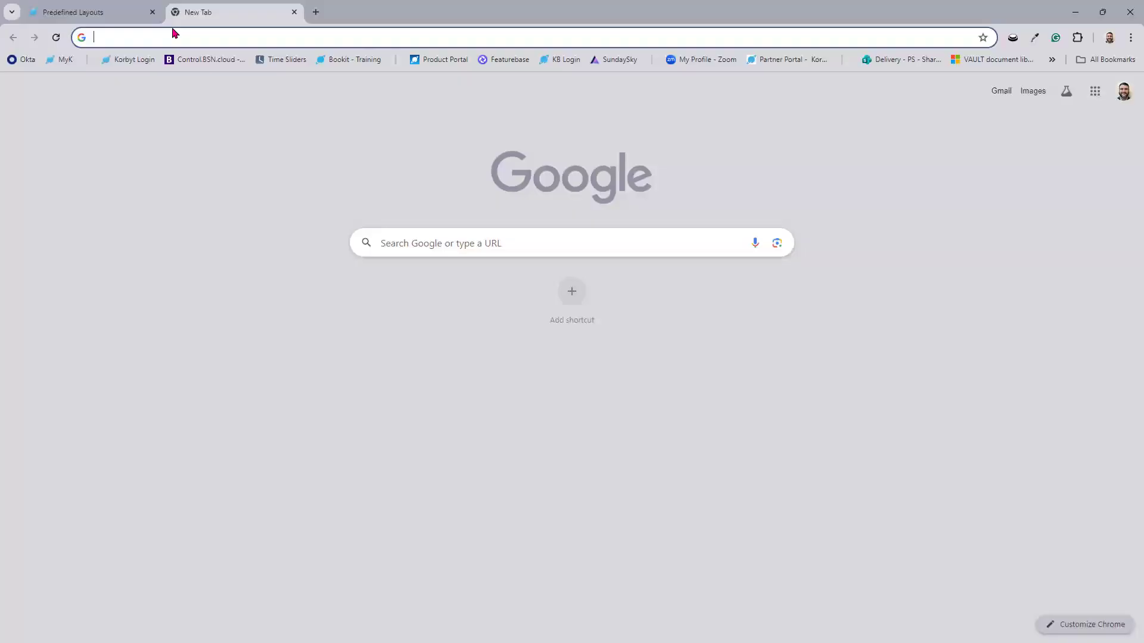
key(ctrl+v)
key(Return)
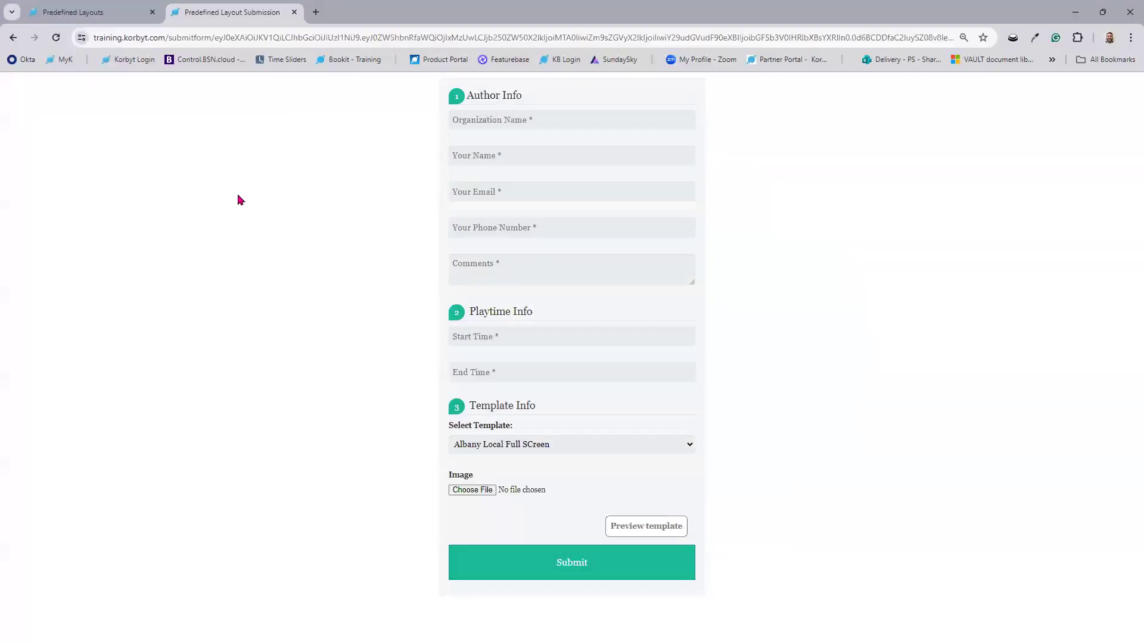
Close the template's sharing options and open the Predefined Layouts settings showing the custom form fields and form style
click(108, 14)
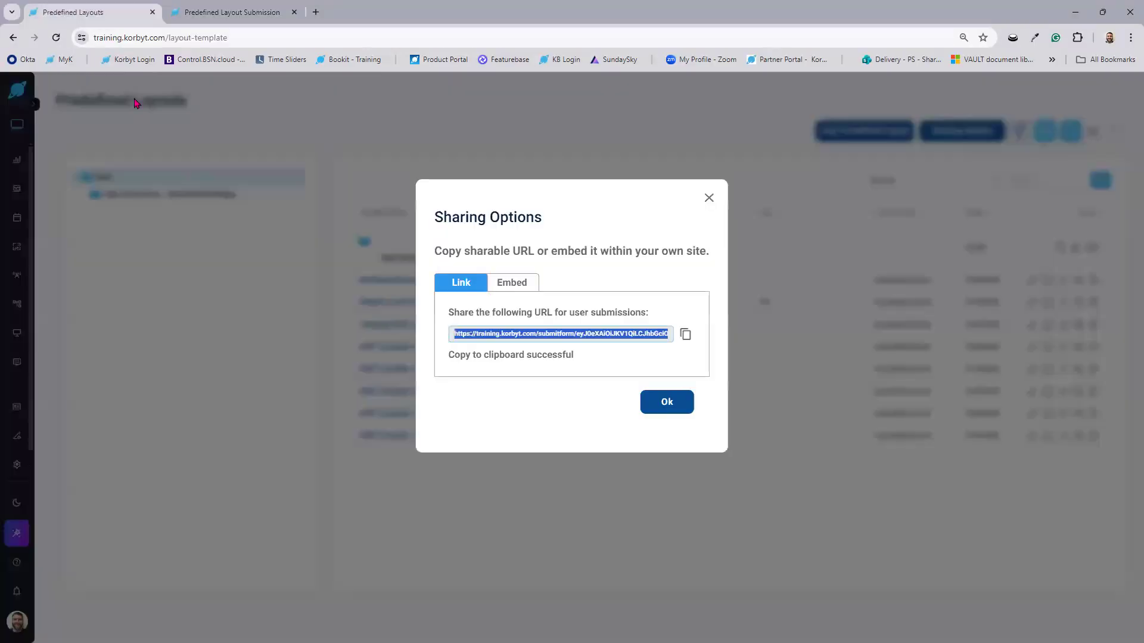
click(709, 198)
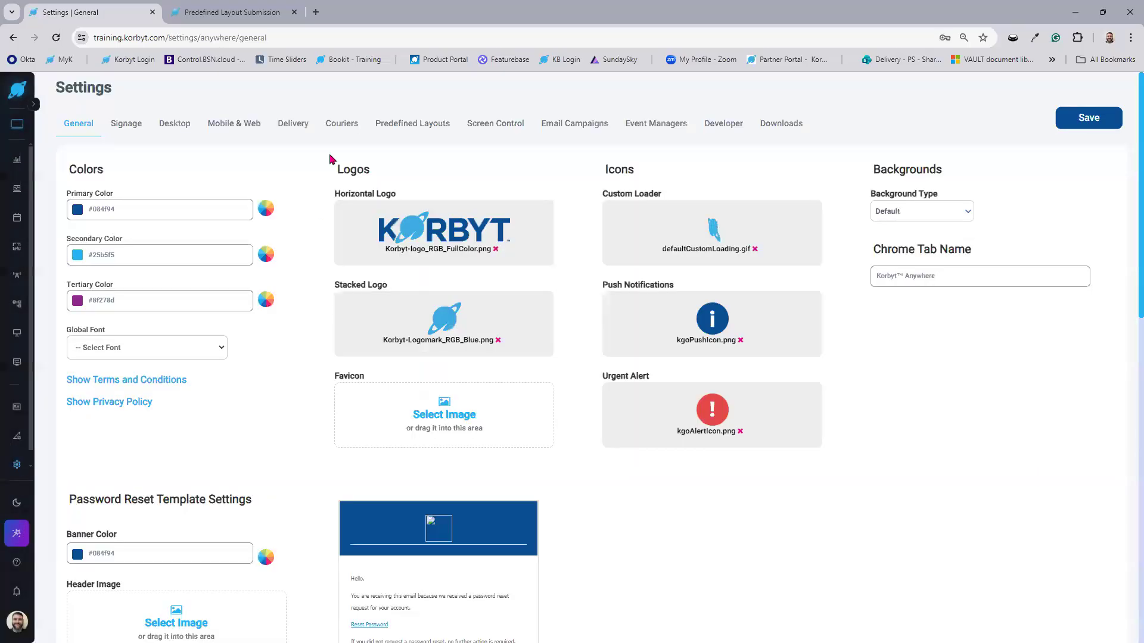
click(408, 126)
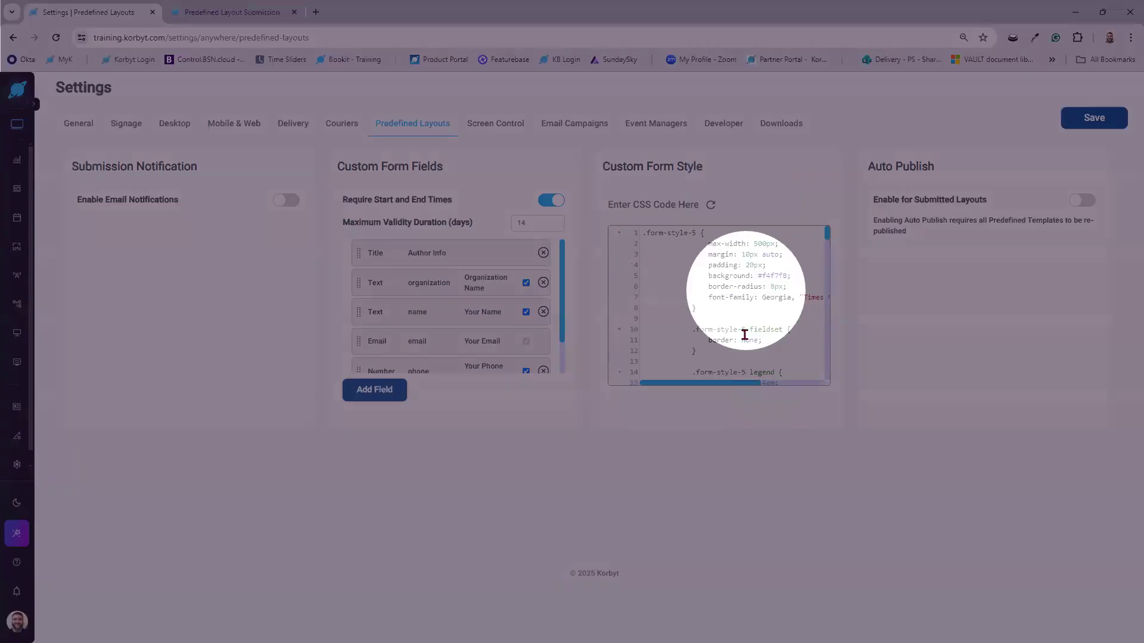
Compare the shared submission form with the custom form fields and CSS form style in the Predefined Layouts settings
click(238, 12)
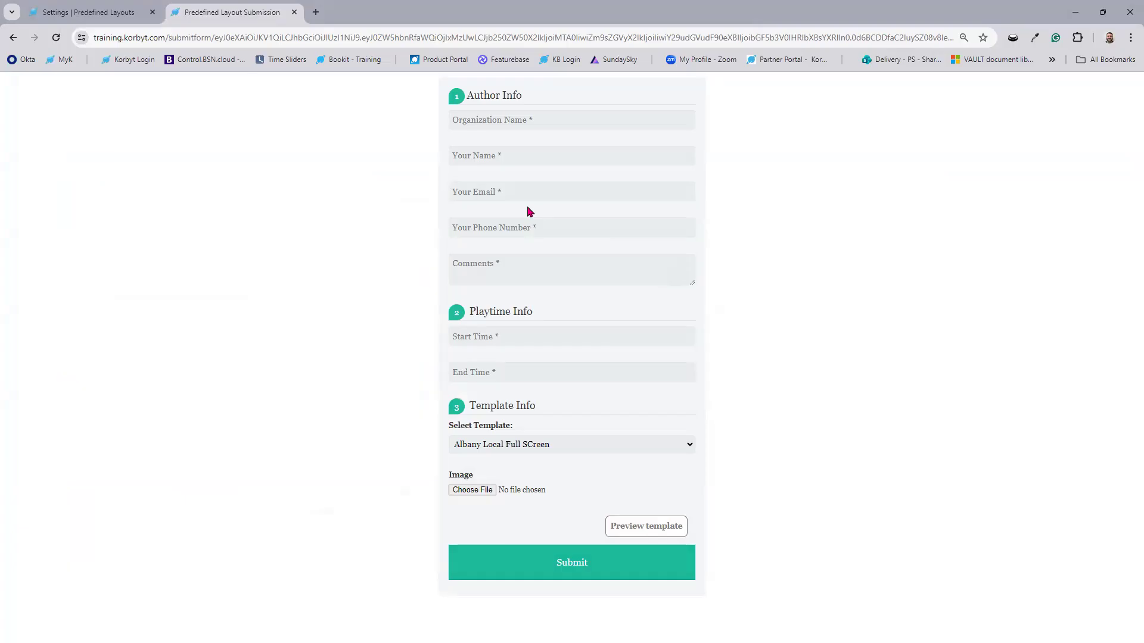
click(122, 11)
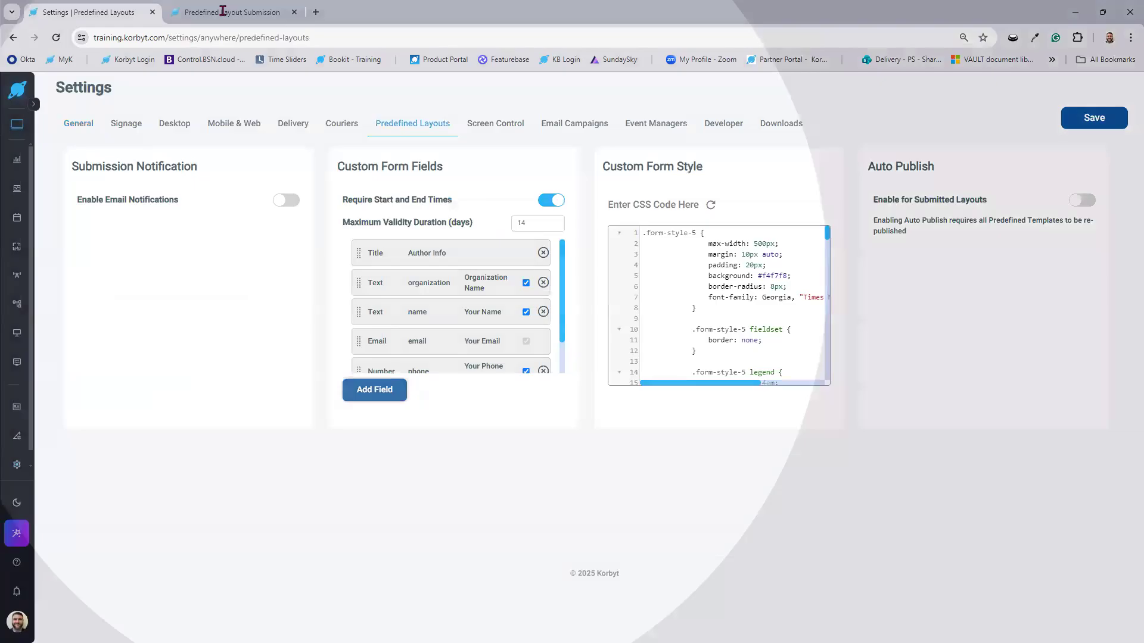
click(223, 12)
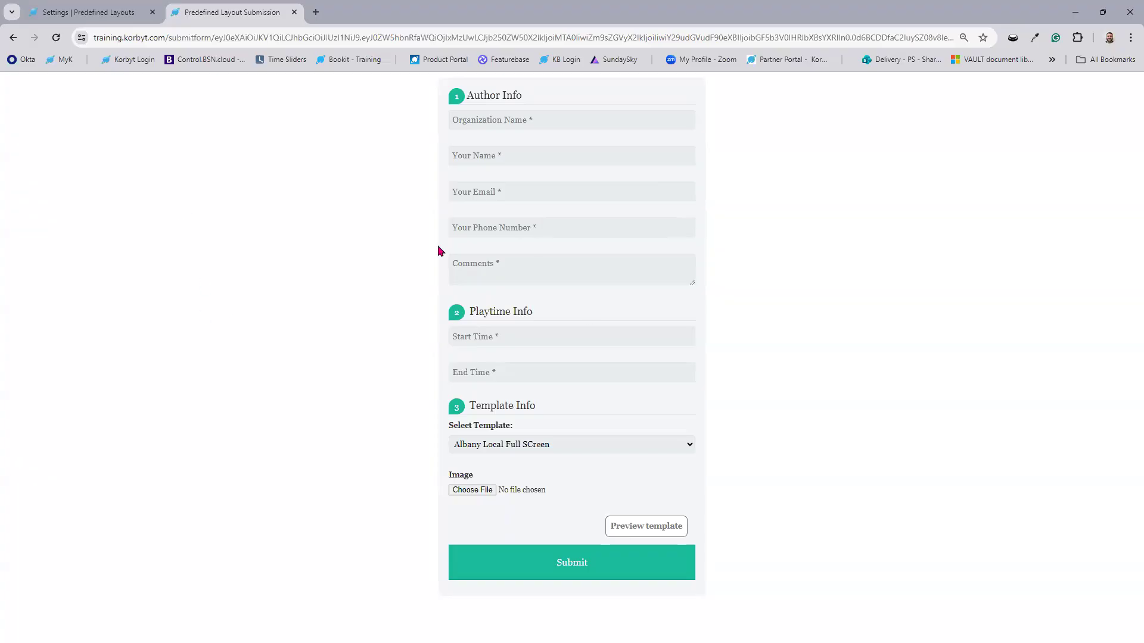
Leave the submission form and go from the Predefined Layouts settings to the Dashboard
click(88, 18)
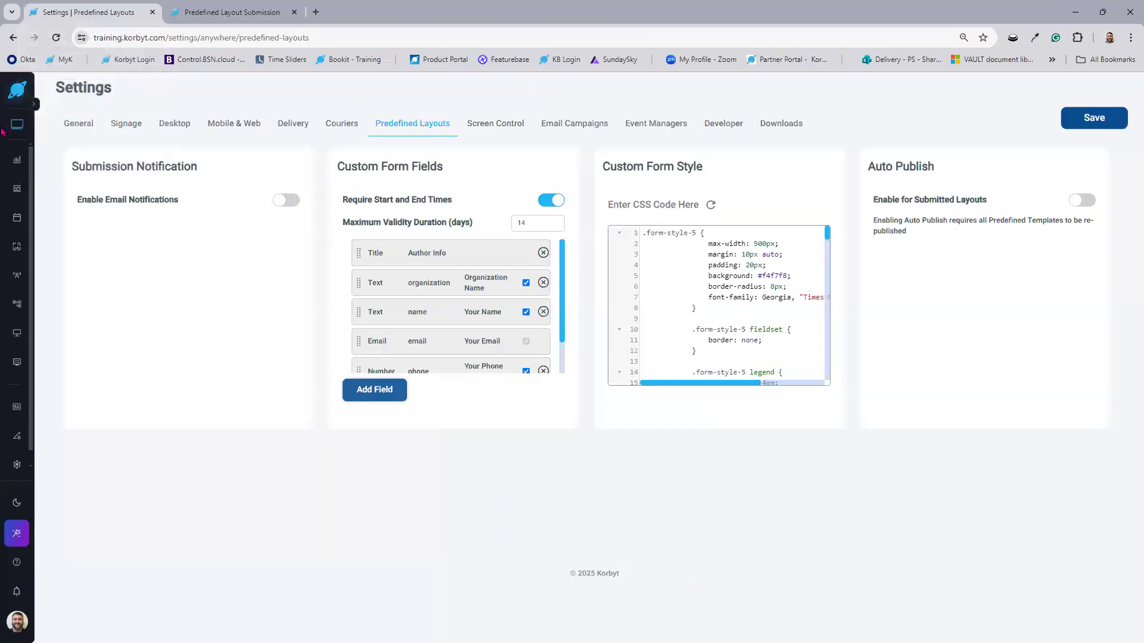
mouse_move(17, 189)
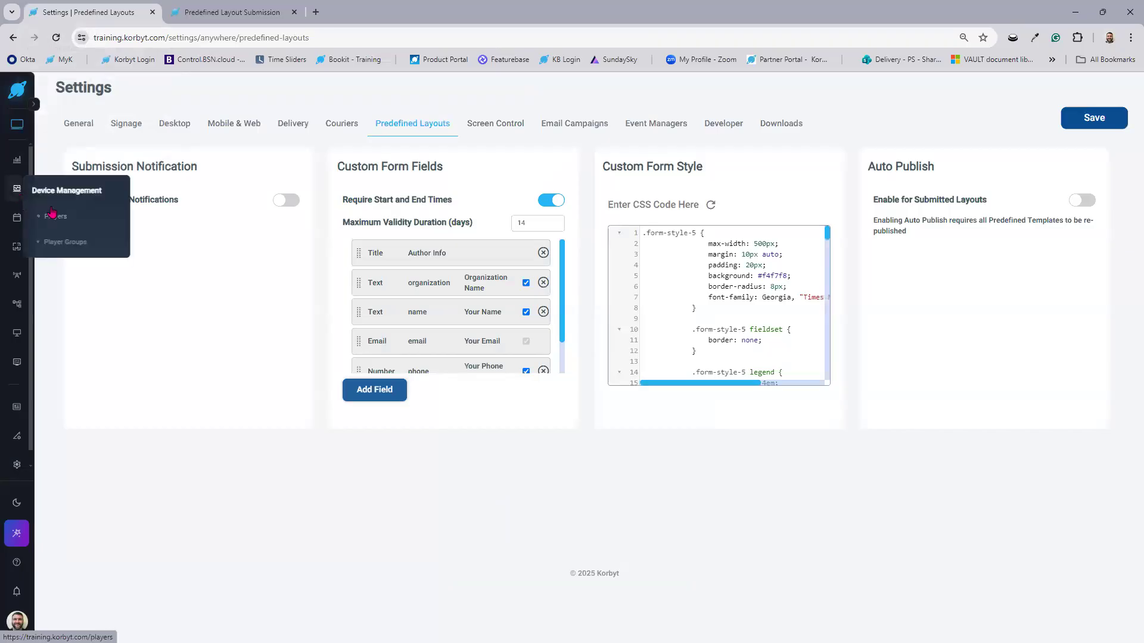
click(17, 161)
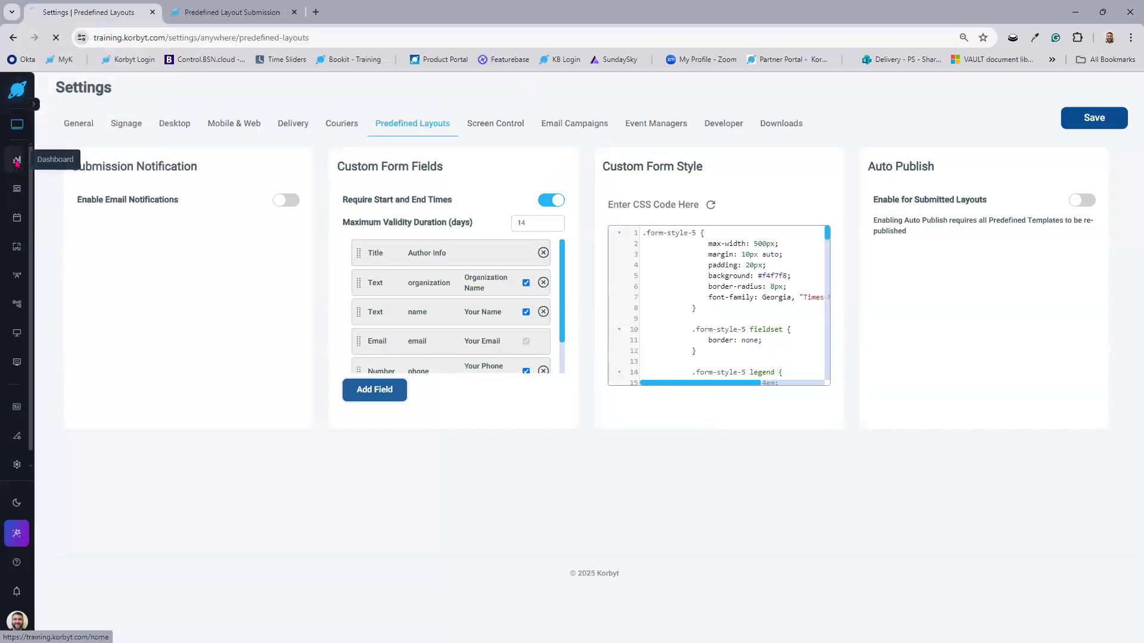